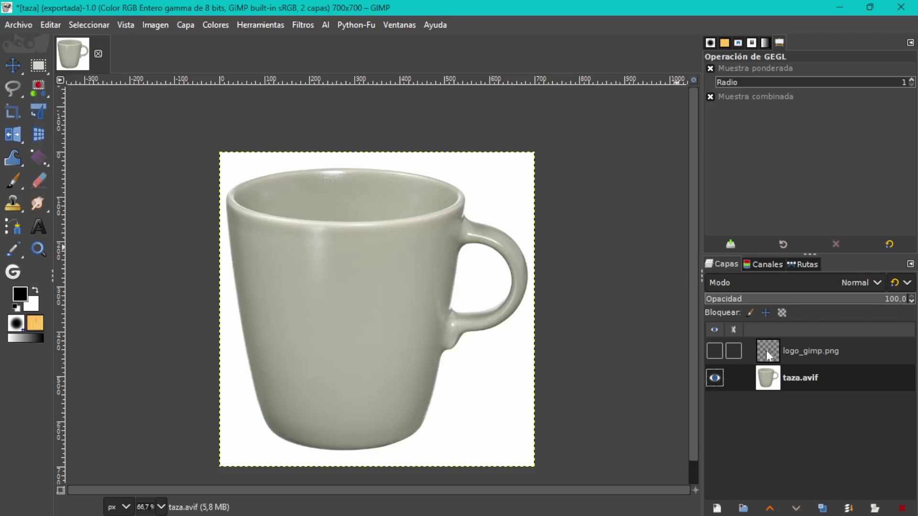
# Show the logo_gimp.png layer and hide the taza.avif mug layer so only the logo is displayed.
pyautogui.click(715, 352)
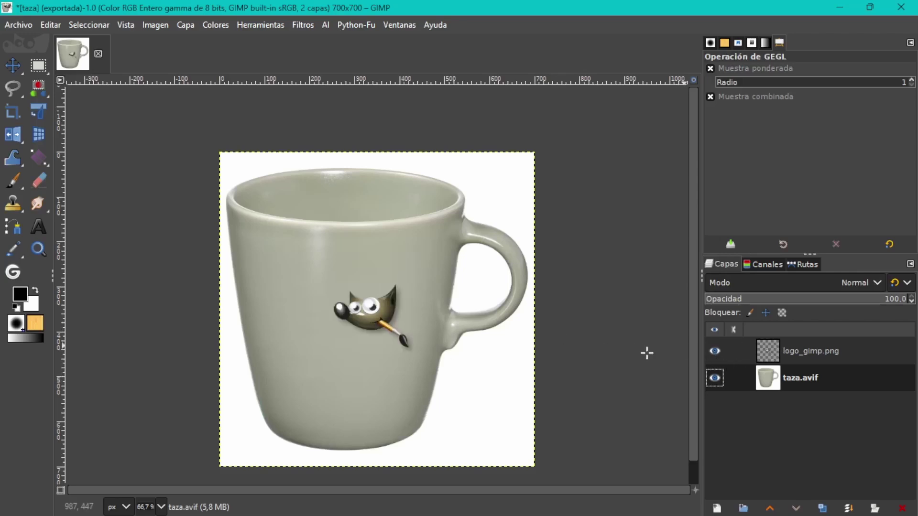
pyautogui.moveTo(15, 200)
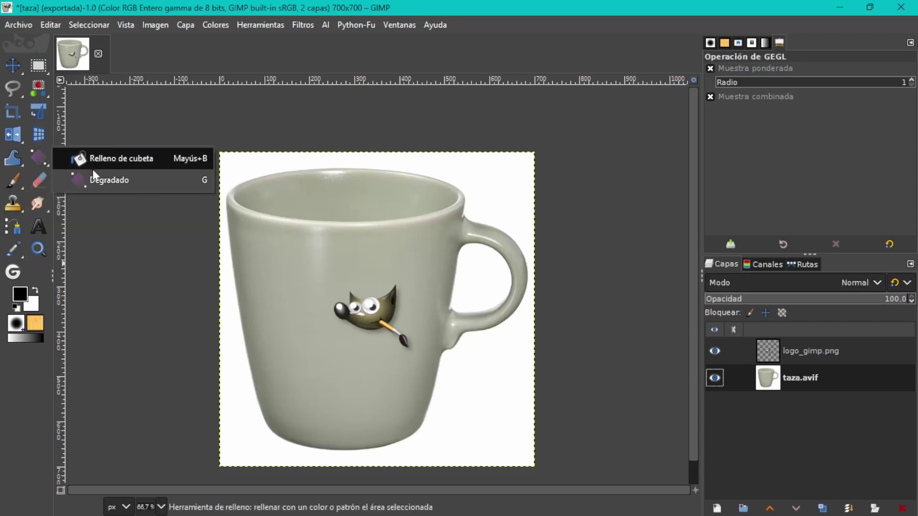
pyautogui.click(715, 378)
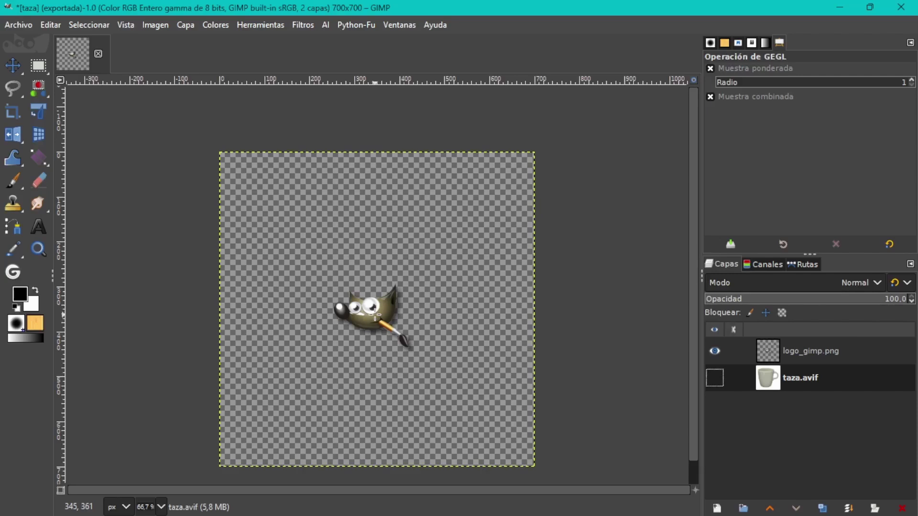
# Add a transparent 700 x 700 px layer named film beneath the logo layer and merge the logo down into it.
pyautogui.click(773, 347)
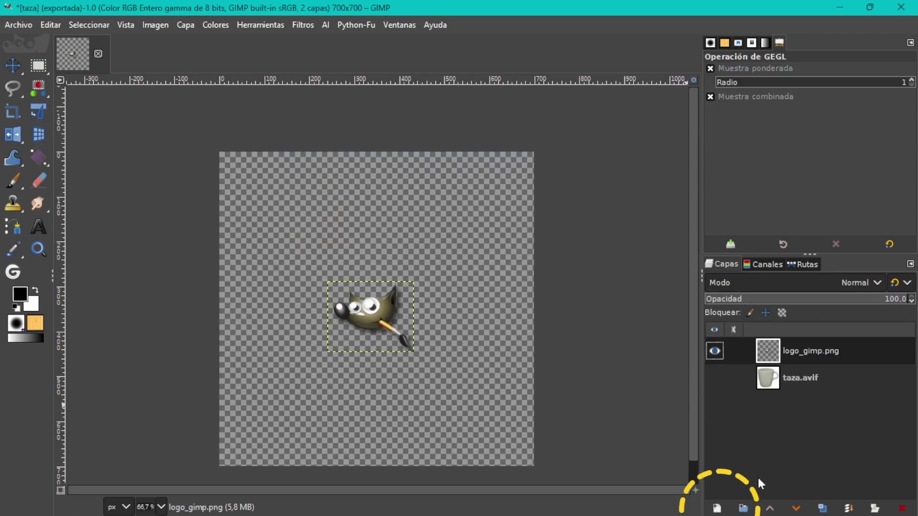
pyautogui.click(716, 508)
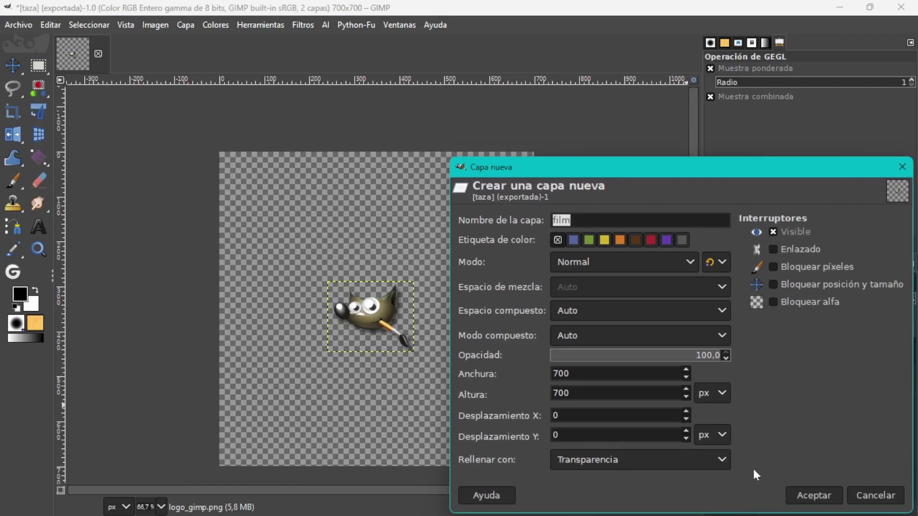
pyautogui.click(815, 496)
pyautogui.moveTo(770, 353); pyautogui.dragTo(780, 389)
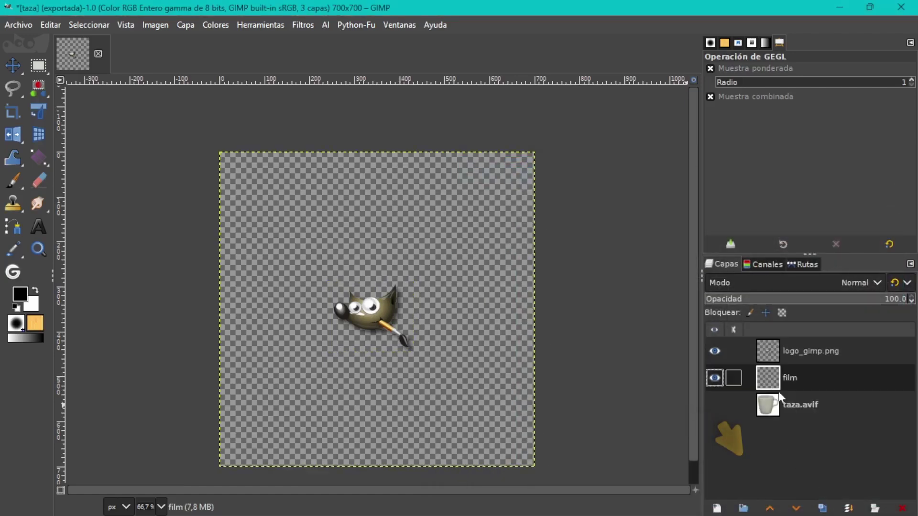
pyautogui.click(784, 359)
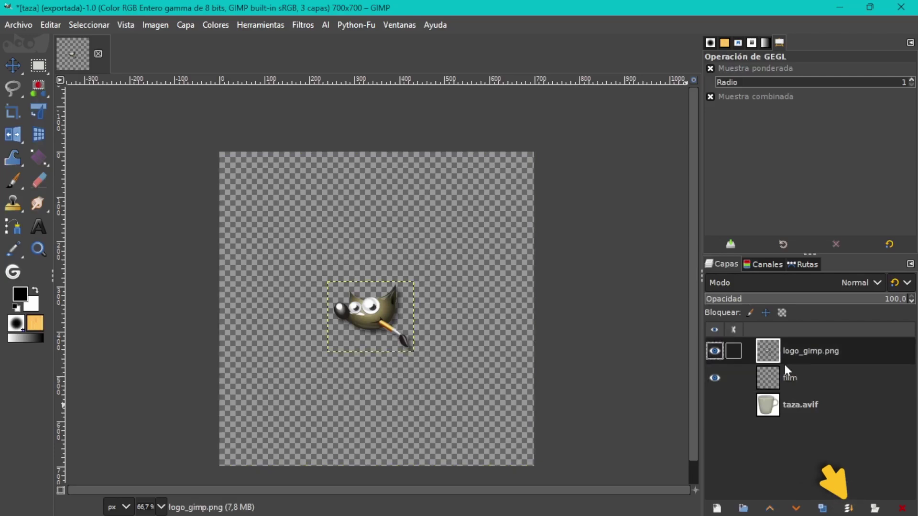
pyautogui.click(848, 509)
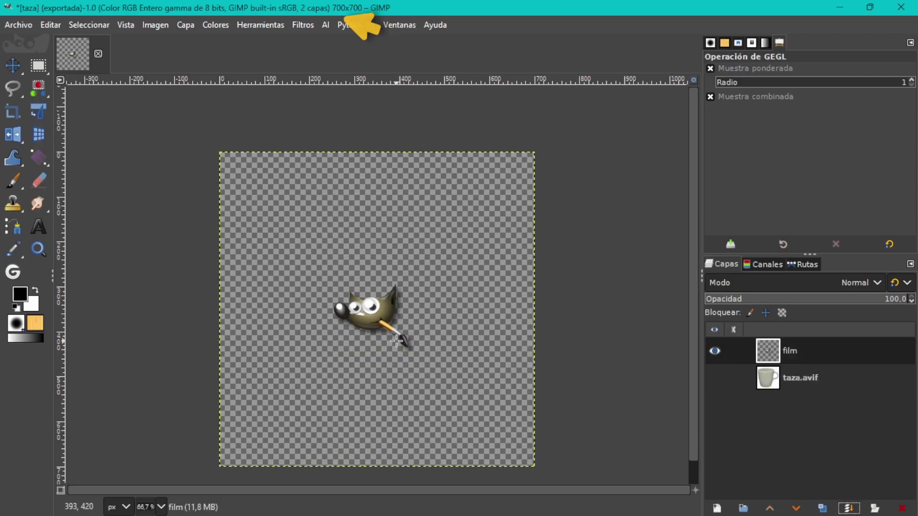
# Start the Mapear objeto filter on the film layer, mapped to Cilindro with a transparent background and without creating a new layer.
pyautogui.click(303, 24)
pyautogui.moveTo(373, 278)
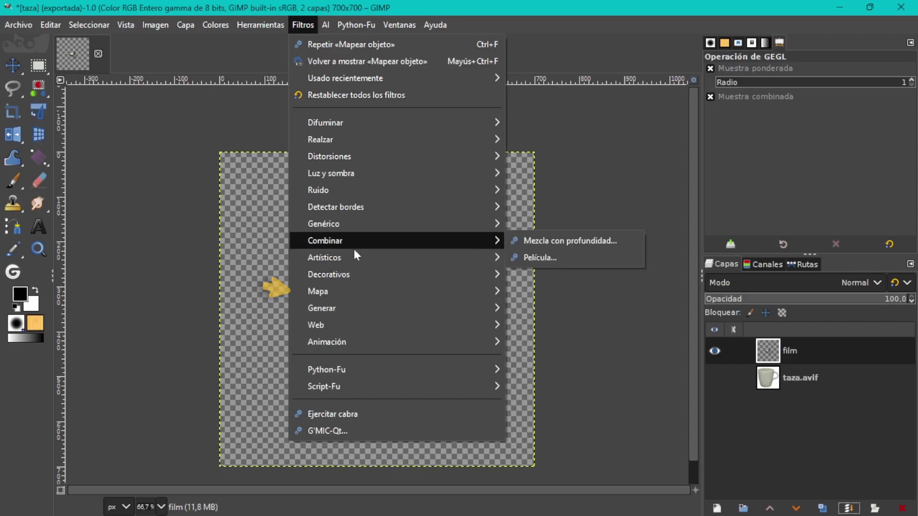
pyautogui.moveTo(337, 292)
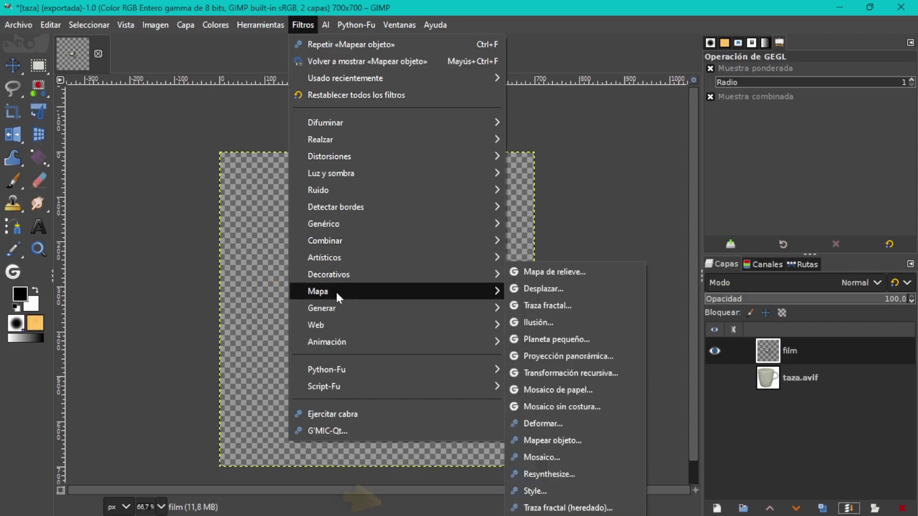
pyautogui.click(544, 439)
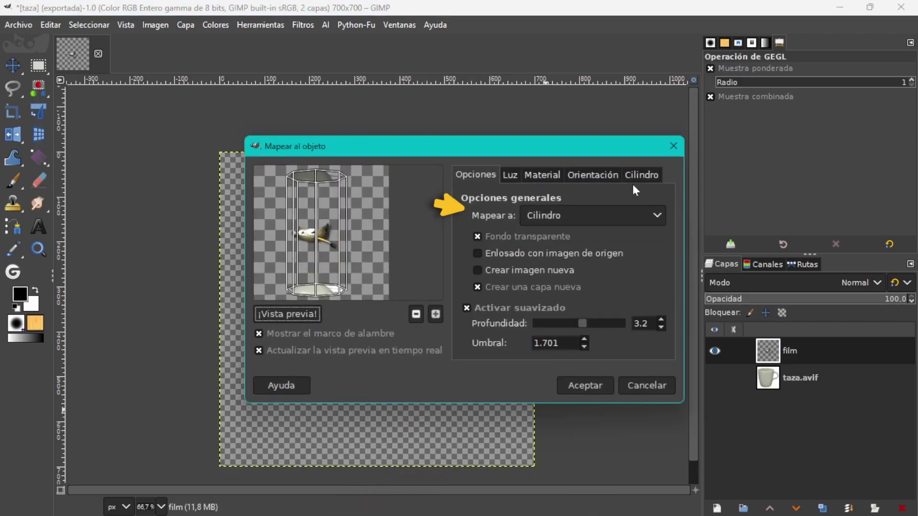
pyautogui.click(552, 215)
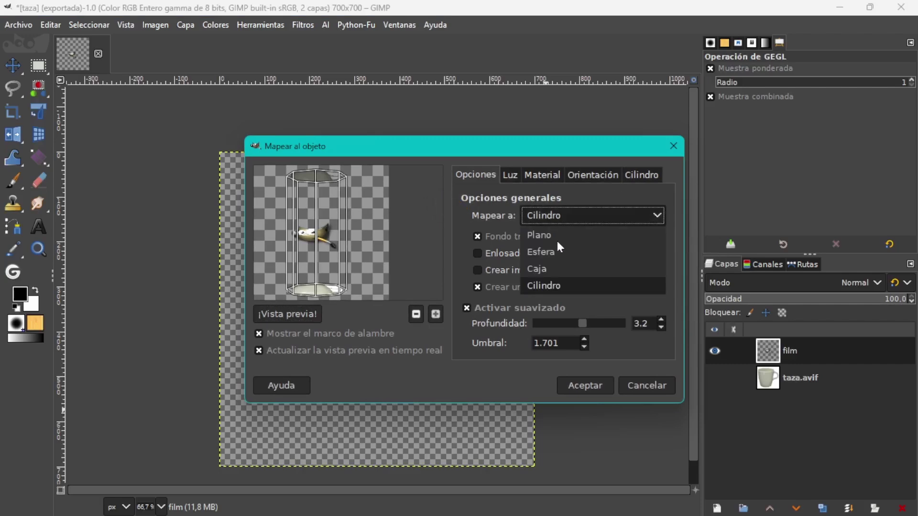
pyautogui.click(563, 213)
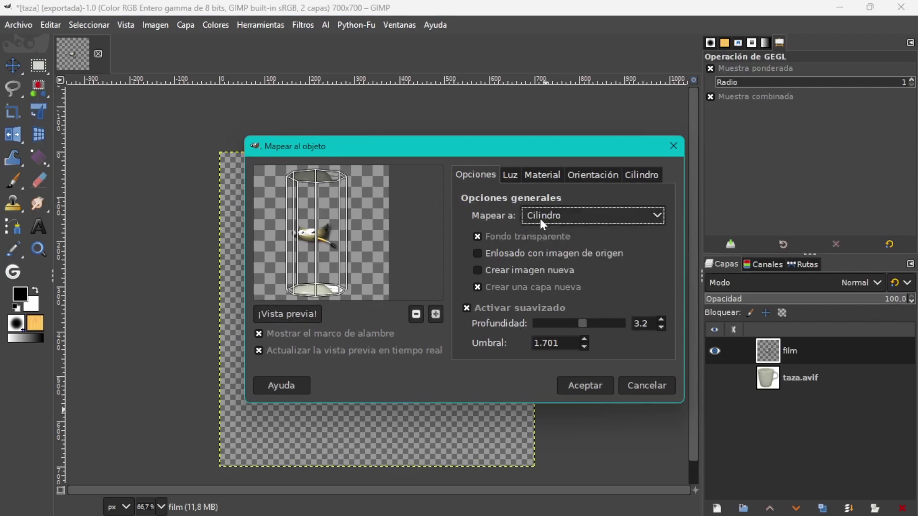
pyautogui.click(478, 288)
pyautogui.doubleClick(515, 237)
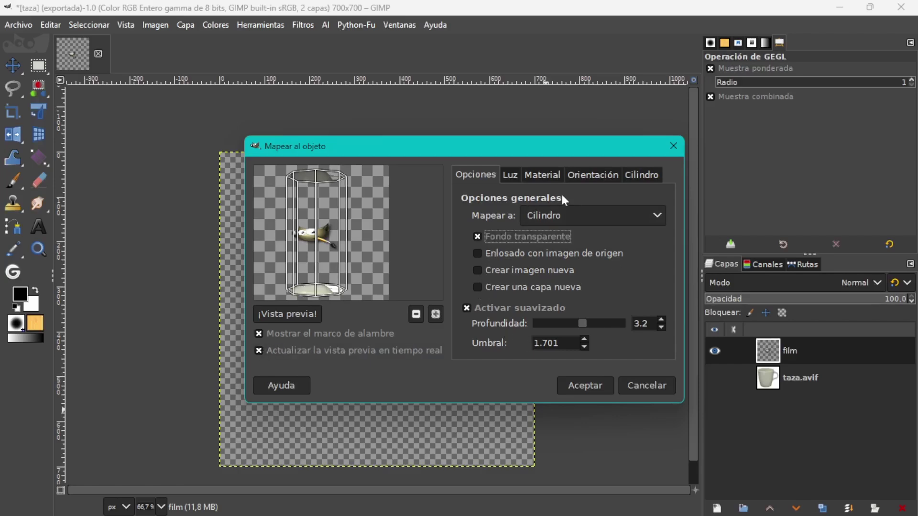
# Use the film layer as the cylinder's lower cap image and set its radius to 0.17 and length to 1.00.
pyautogui.click(643, 176)
pyautogui.click(558, 242)
pyautogui.click(557, 261)
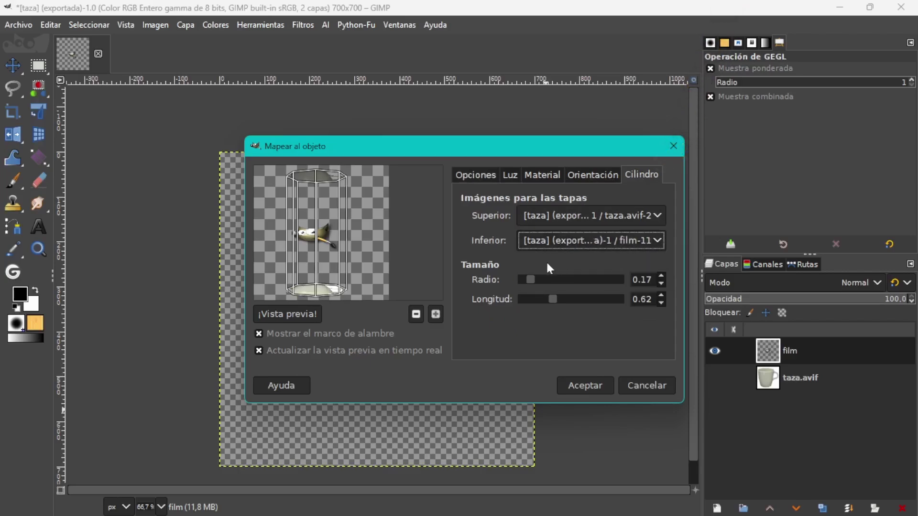
pyautogui.click(527, 281)
pyautogui.moveTo(528, 282); pyautogui.dragTo(569, 297)
pyautogui.click(561, 299)
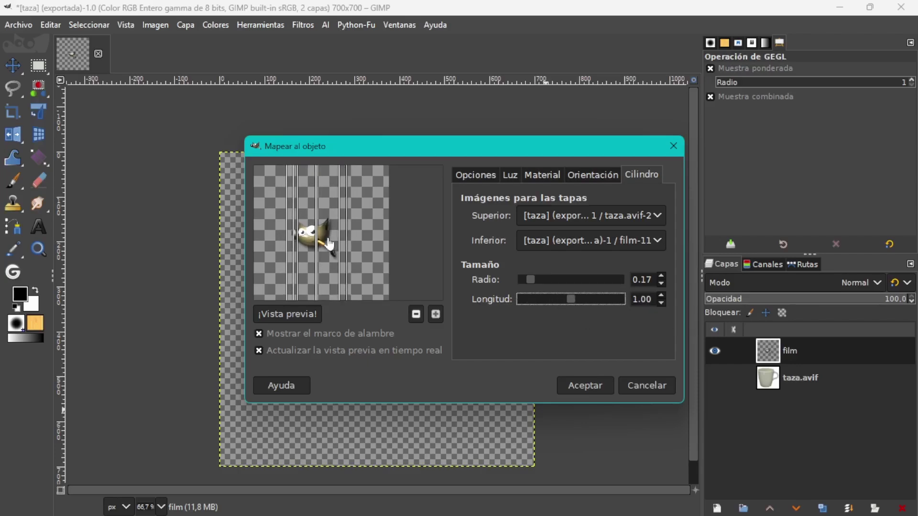
# Set the material's ambient intensity to 0.40 and its diffuse intensity to 0.80.
pyautogui.click(547, 175)
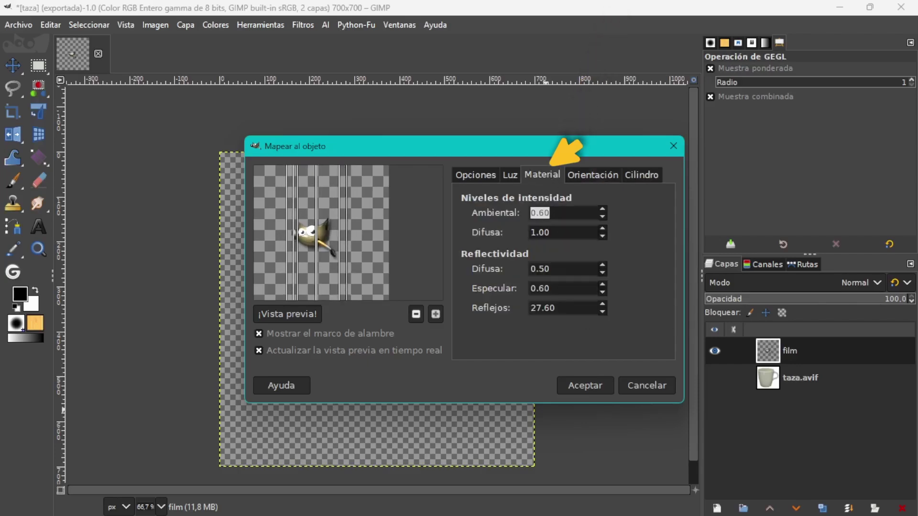
pyautogui.click(602, 217)
pyautogui.click(602, 217)
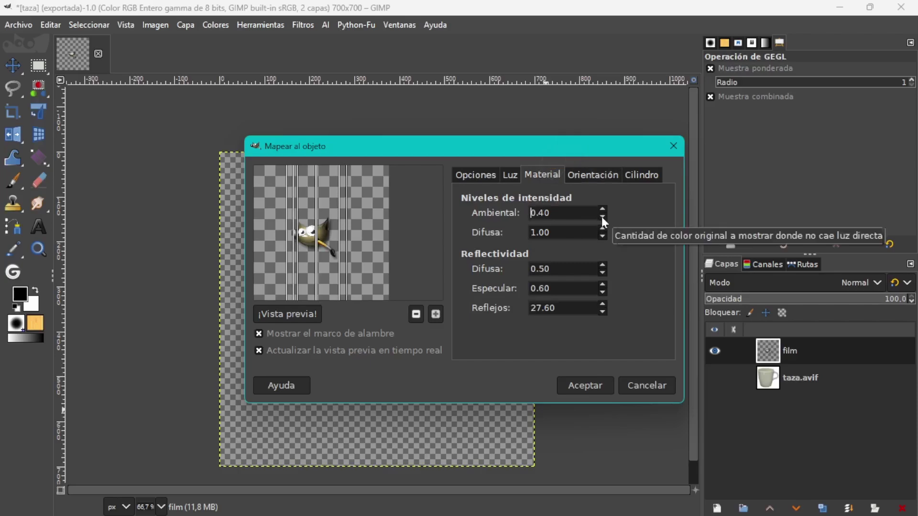
pyautogui.click(603, 236)
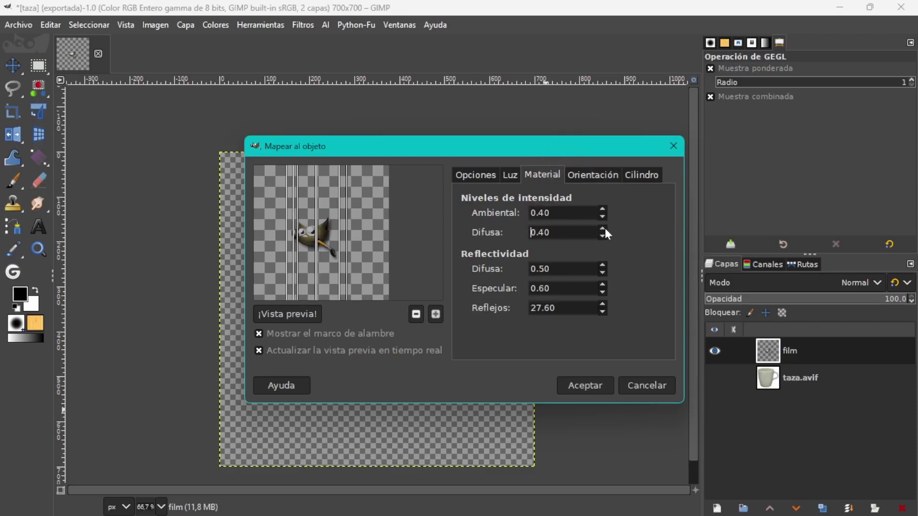
pyautogui.click(603, 235)
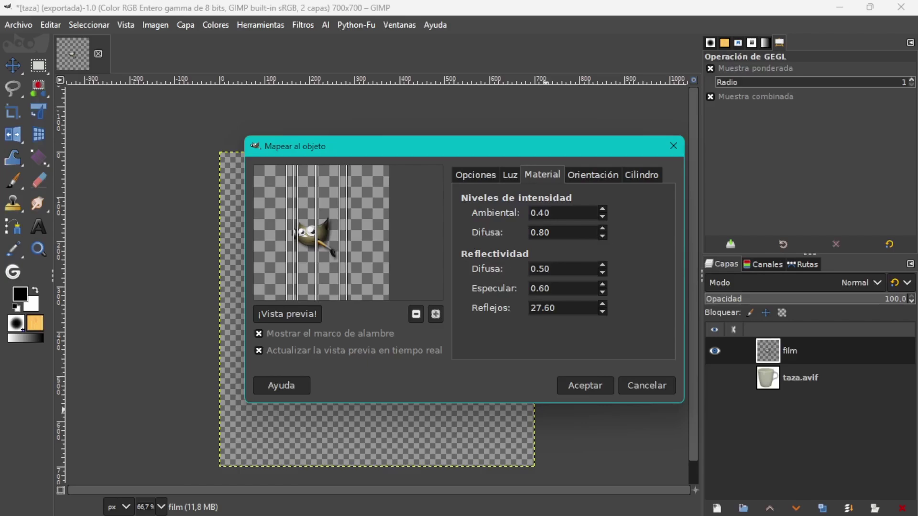
# Try the directional and no-light sources, and set the filter's light source type to Punto de luz.
pyautogui.click(511, 175)
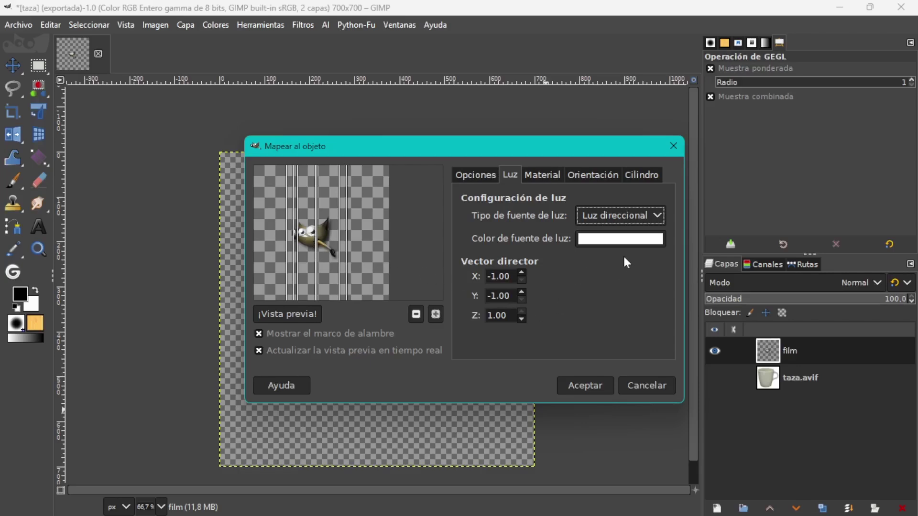
pyautogui.click(639, 216)
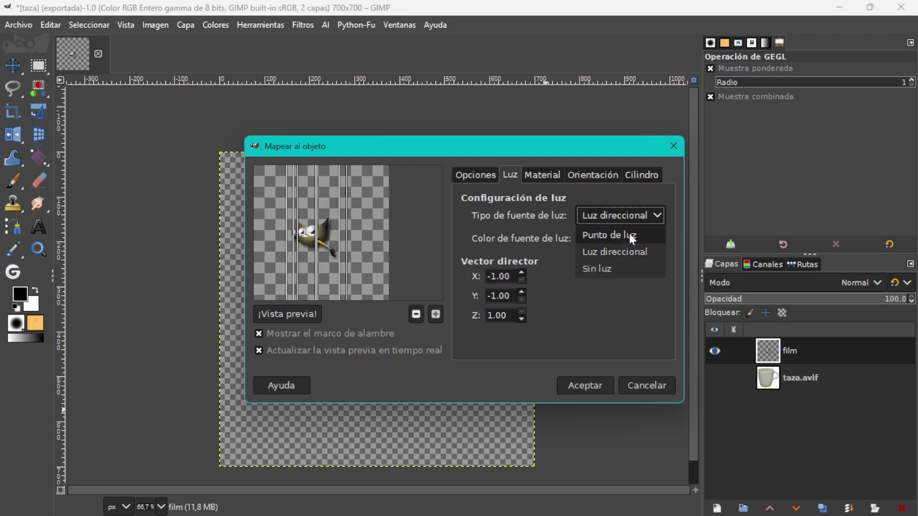
pyautogui.click(629, 234)
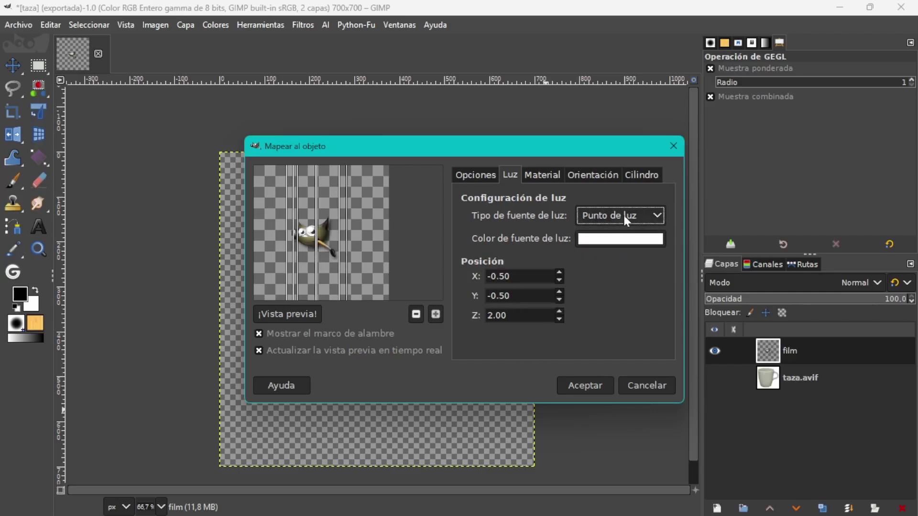
pyautogui.click(623, 216)
pyautogui.click(608, 251)
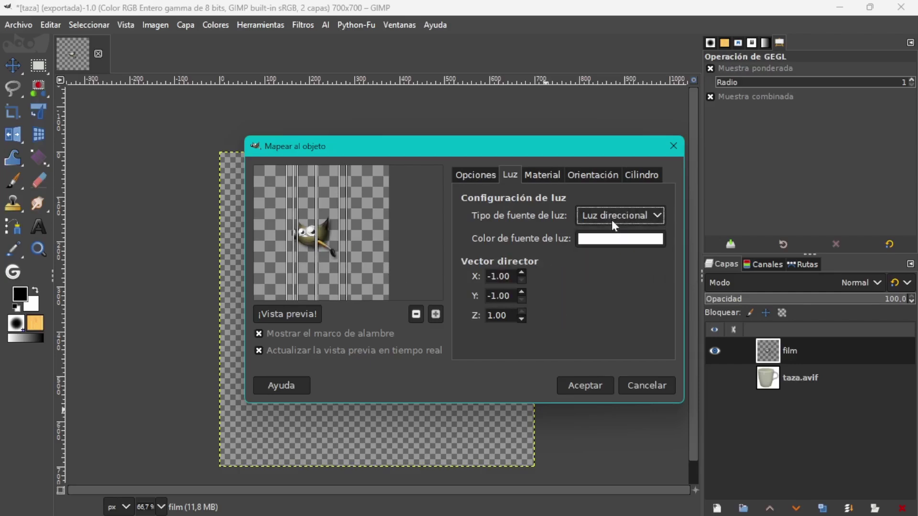
pyautogui.click(612, 220)
pyautogui.click(598, 265)
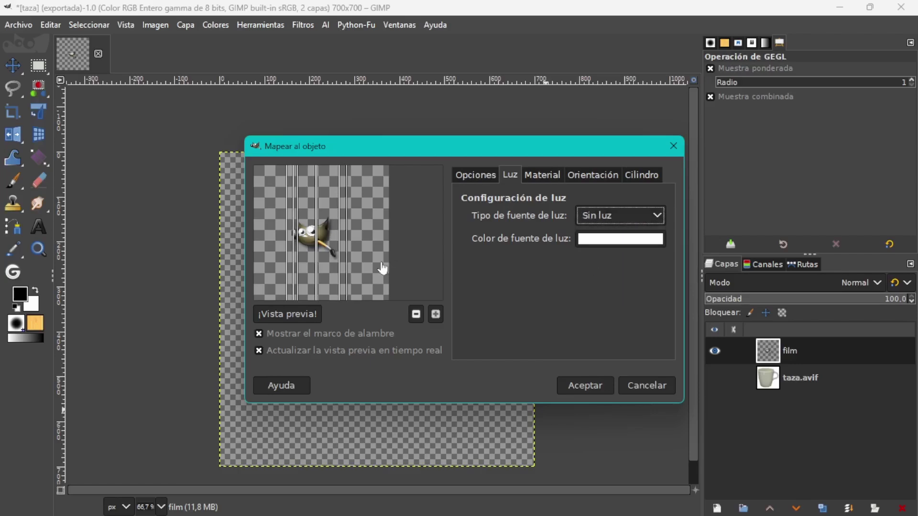
pyautogui.click(630, 213)
pyautogui.click(608, 234)
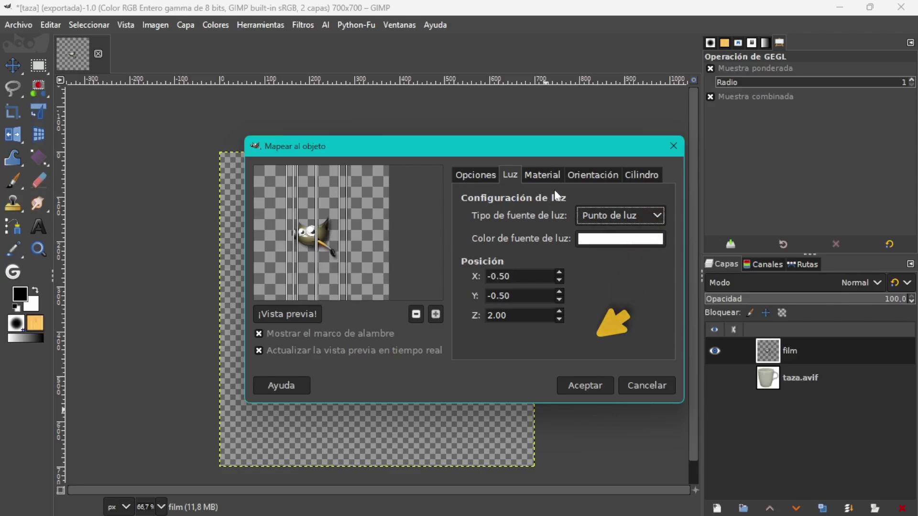
# Apply the cylinder mapping with smoothing turned off and show the taza.avif layer.
pyautogui.click(474, 177)
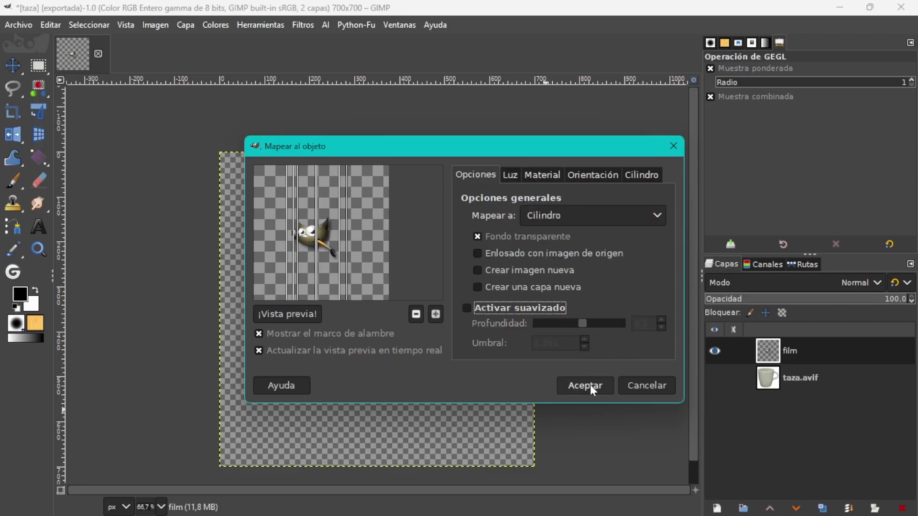
pyautogui.click(590, 384)
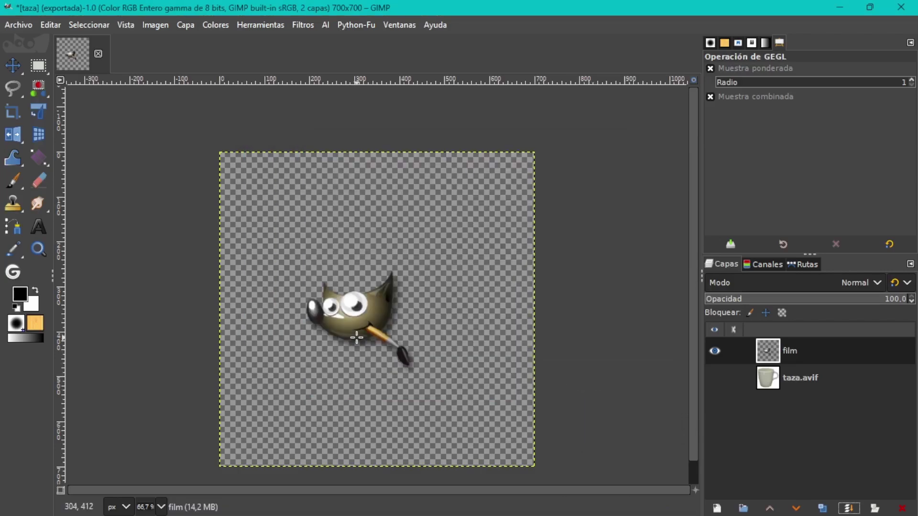
pyautogui.click(714, 378)
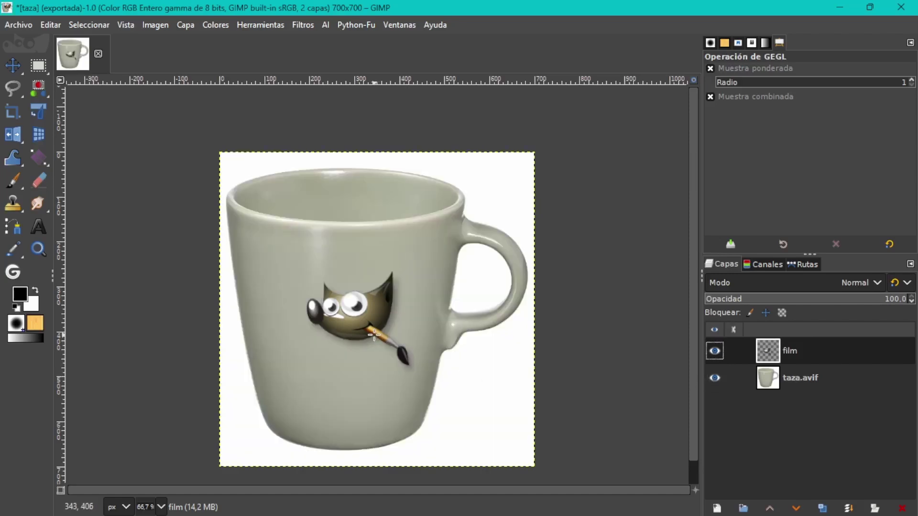
# Enlarge the logo on the film layer to about one and a half times with Unified Transform, placed over the mug's front.
pyautogui.click(38, 112)
pyautogui.moveTo(216, 466); pyautogui.dragTo(68, 512)
pyautogui.scroll(-3, 608, 261)
pyautogui.moveTo(580, 223); pyautogui.dragTo(615, 199)
pyautogui.scroll(3, 541, 266)
pyautogui.moveTo(465, 313); pyautogui.dragTo(457, 305)
pyautogui.press('Return')
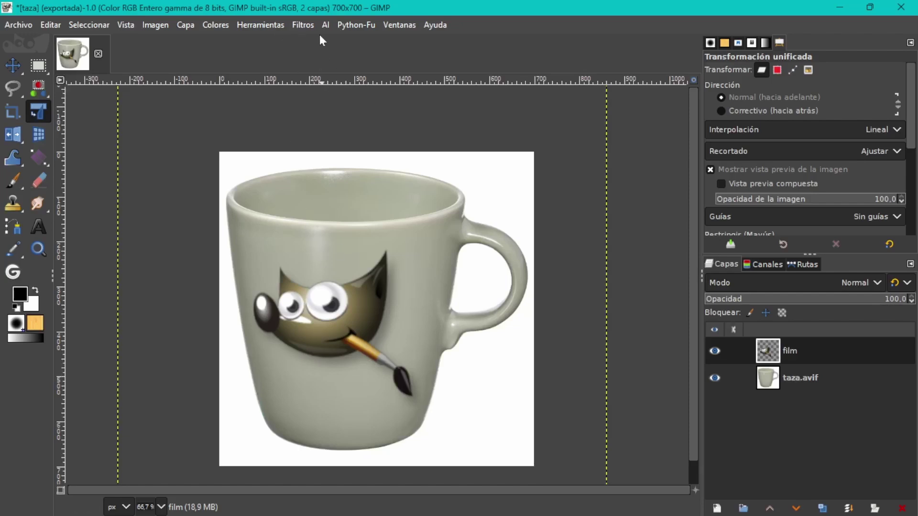
# Start the Bump Map filter on the film layer with taza.avif as its auxiliary input.
pyautogui.click(298, 26)
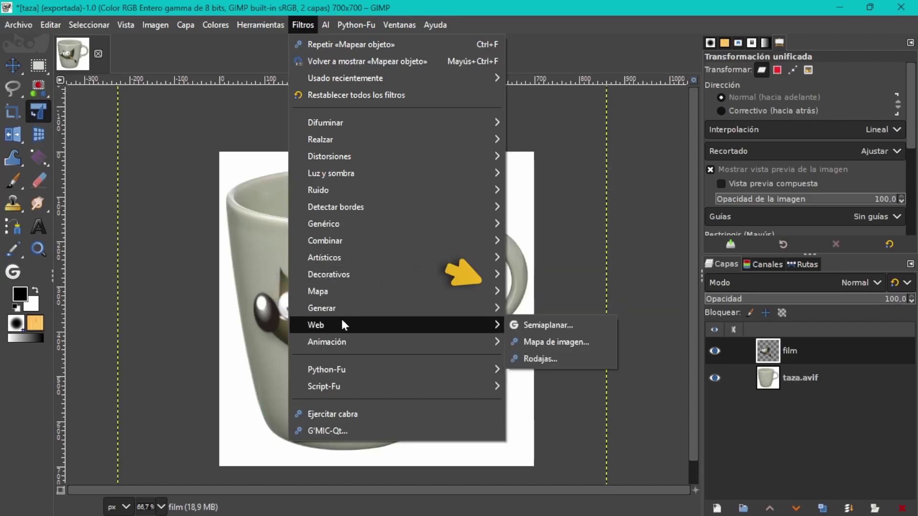
pyautogui.moveTo(335, 291)
pyautogui.click(542, 271)
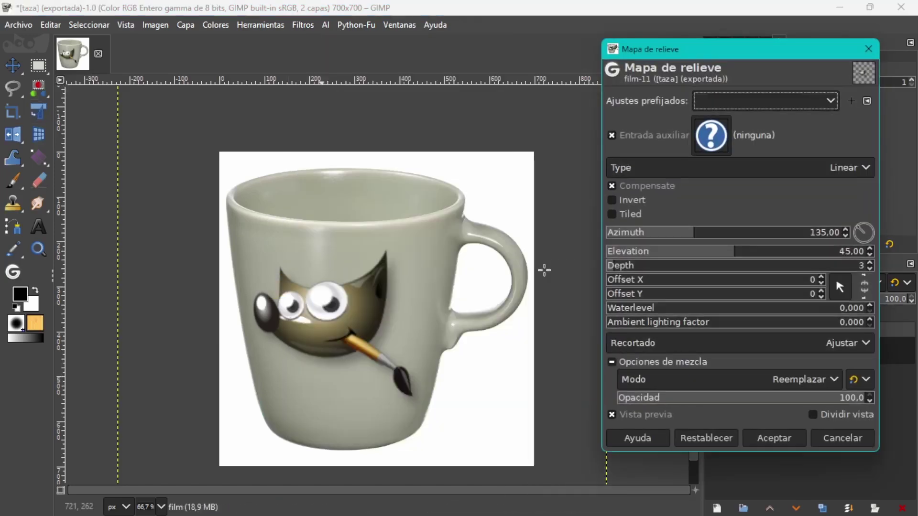
pyautogui.click(712, 135)
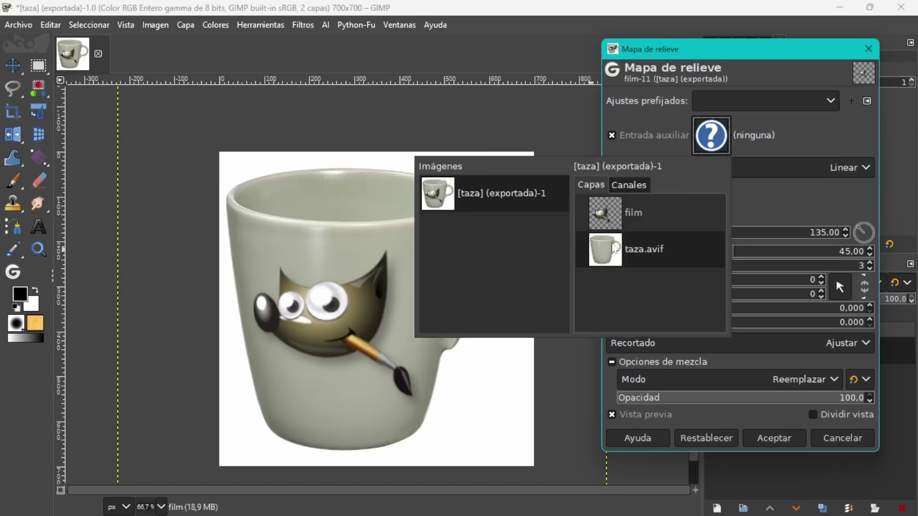
pyautogui.click(611, 250)
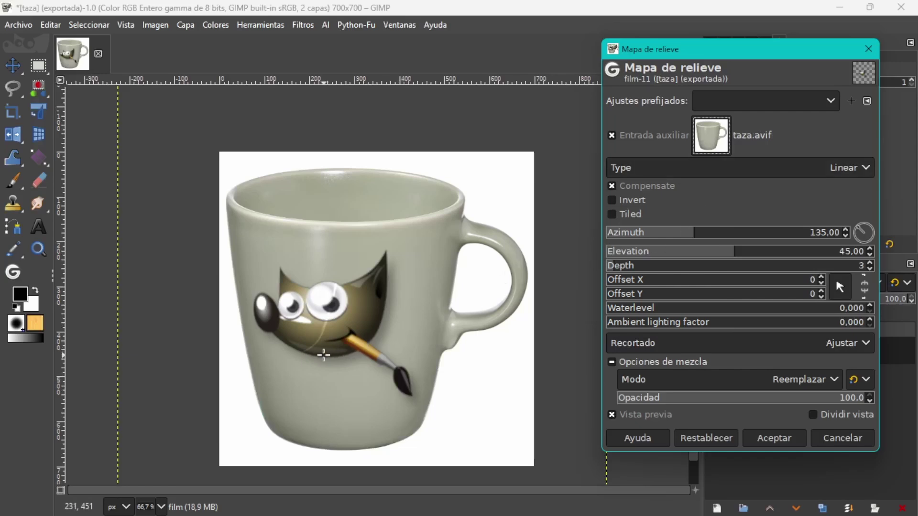
# Try the Spherical and Sinusoidal bump map types, and return the type to Linear.
pyautogui.click(834, 170)
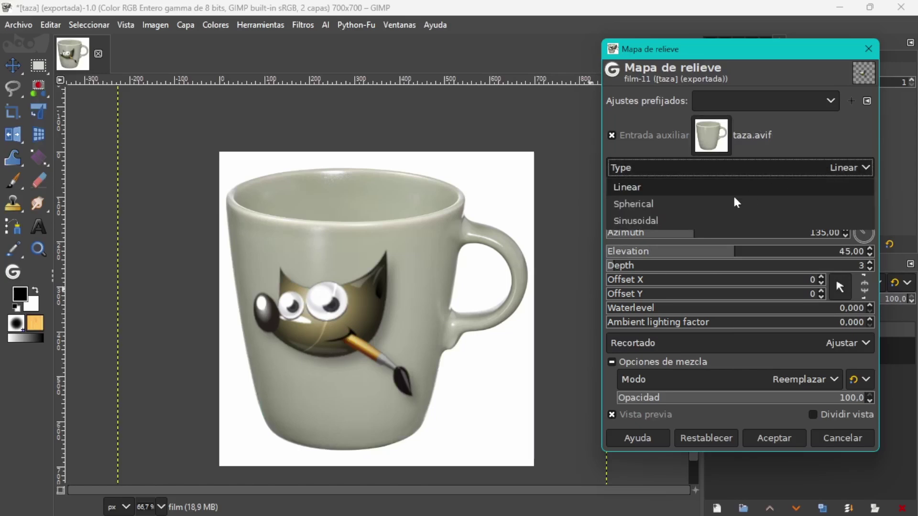
pyautogui.click(641, 206)
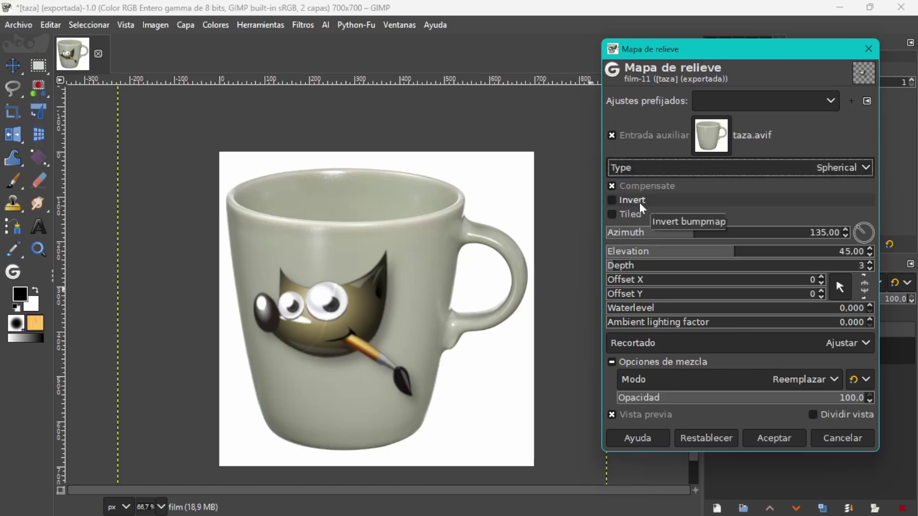
pyautogui.click(715, 173)
pyautogui.click(664, 221)
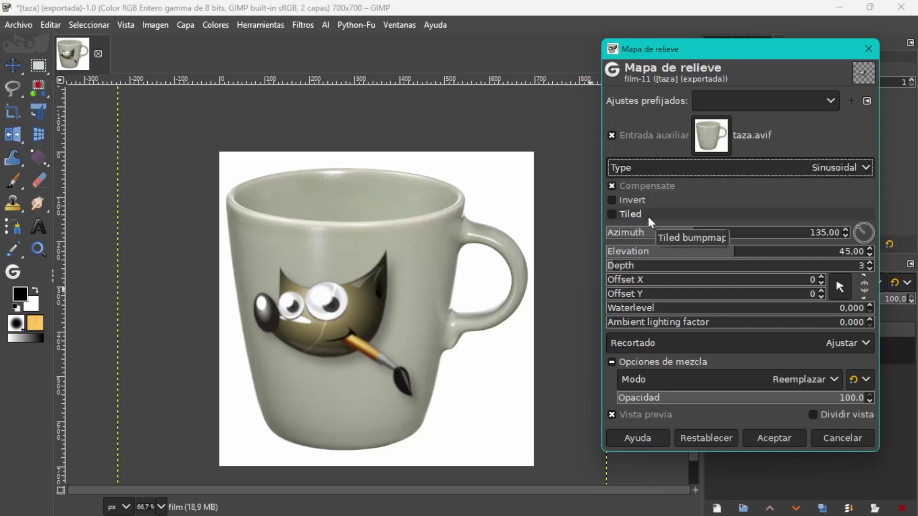
pyautogui.click(729, 168)
pyautogui.click(699, 186)
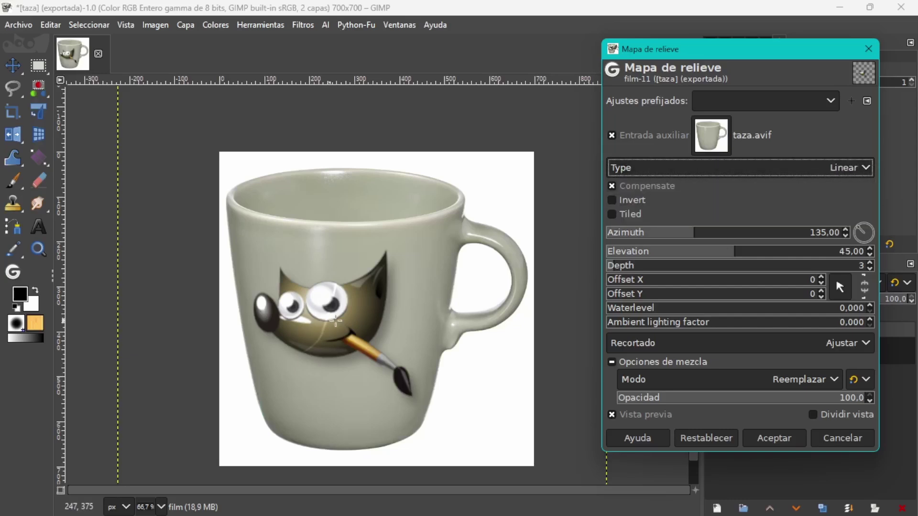
# Set the bump map's azimuth to 126.21 and increase its depth.
pyautogui.moveTo(690, 238)
pyautogui.mouseDown()
pyautogui.moveTo(665, 238)
pyautogui.moveTo(719, 237)
pyautogui.moveTo(689, 241)
pyautogui.mouseUp()
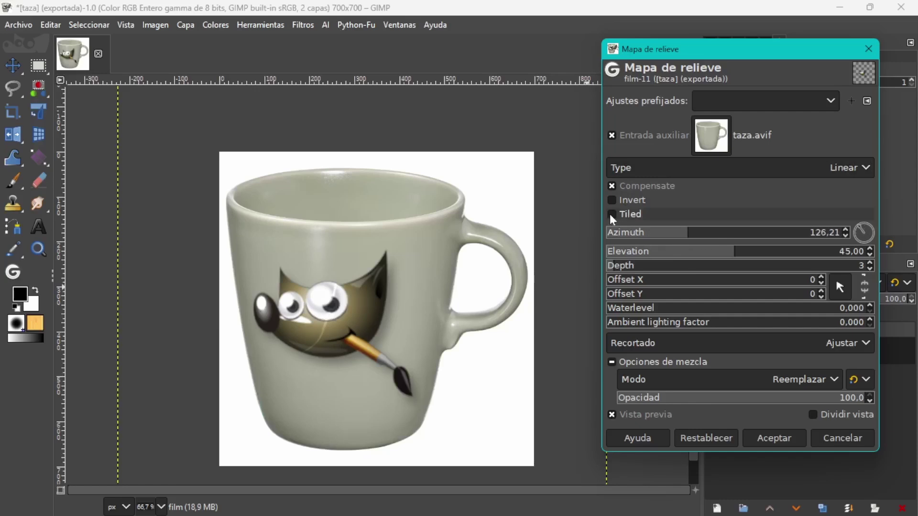
pyautogui.moveTo(614, 266); pyautogui.dragTo(648, 287)
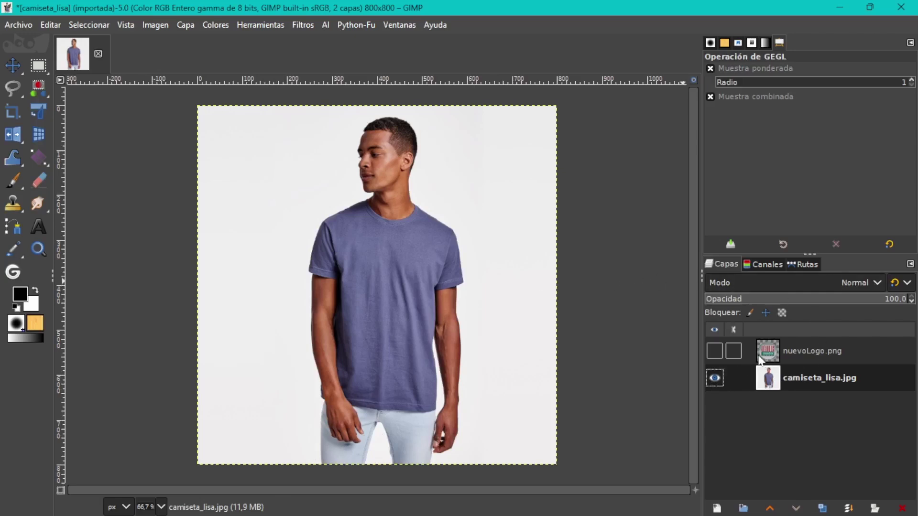
# Show the nuevoLogo.png layer and shrink it with Unified Transform to about 190 px wide, placed on the shirt's chest.
pyautogui.click(715, 351)
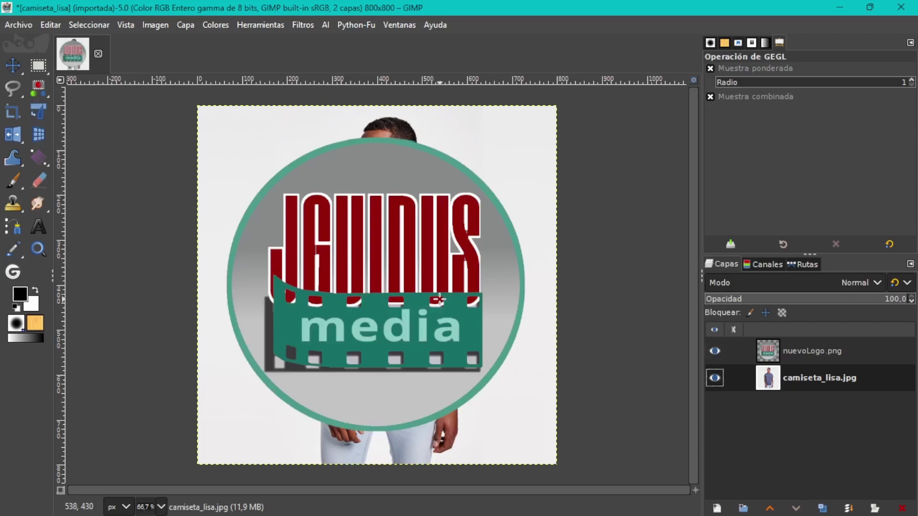
pyautogui.hotkey('shift', 't')
pyautogui.click(768, 349)
pyautogui.click(380, 287)
pyautogui.moveTo(213, 139); pyautogui.dragTo(392, 292)
pyautogui.moveTo(471, 375); pyautogui.dragTo(392, 293)
pyautogui.moveTo(482, 234); pyautogui.dragTo(435, 241)
pyautogui.click(645, 168)
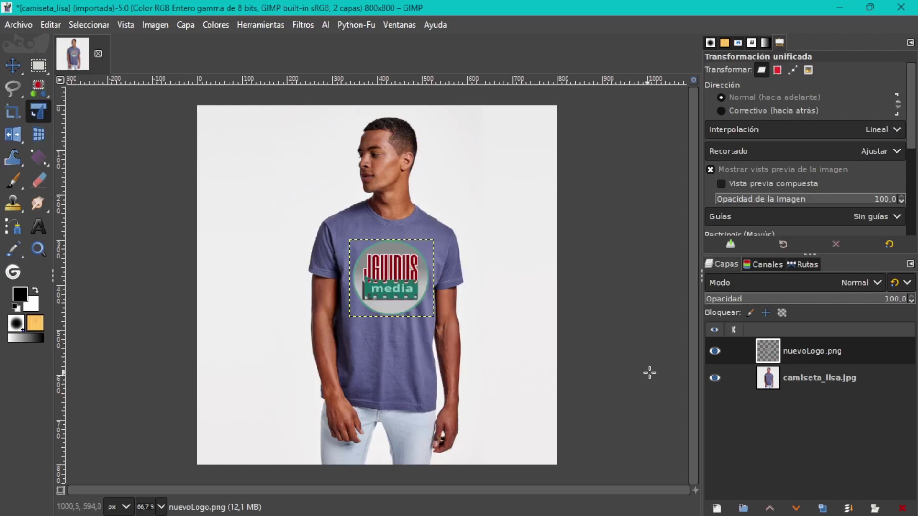
# Duplicate the camiseta_lisa.jpg layer and desaturate the copy with a saturation scale of 0.
pyautogui.click(769, 386)
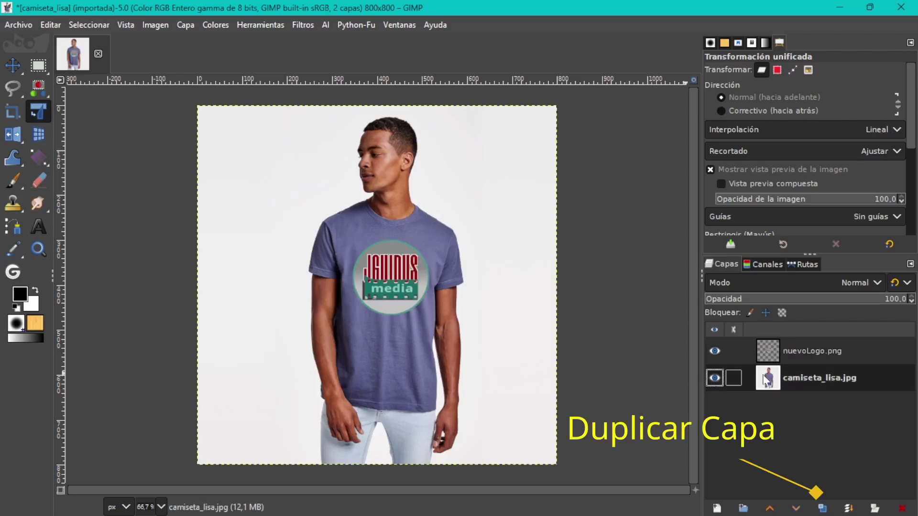
pyautogui.click(822, 509)
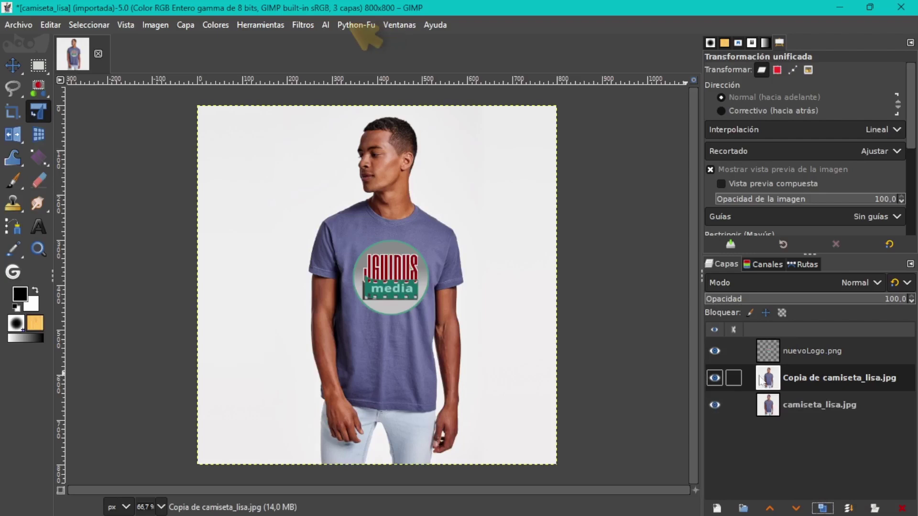
pyautogui.click(215, 26)
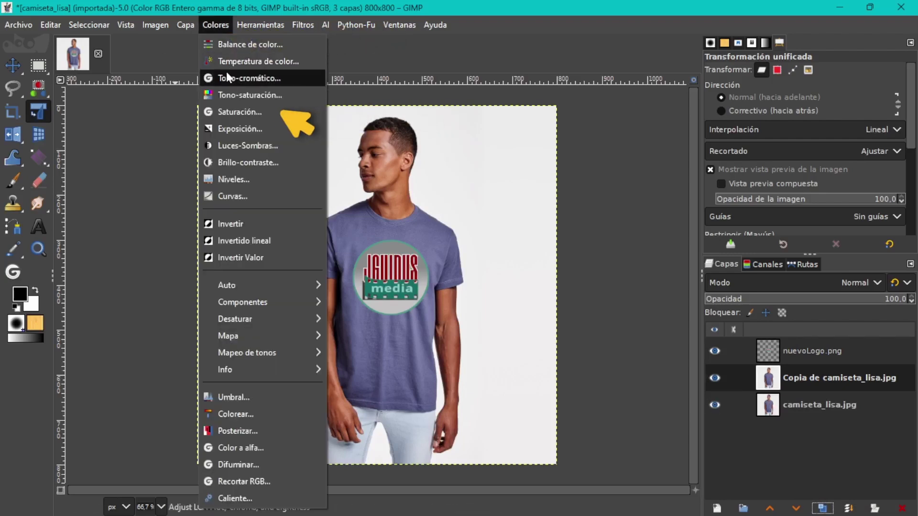
pyautogui.click(229, 111)
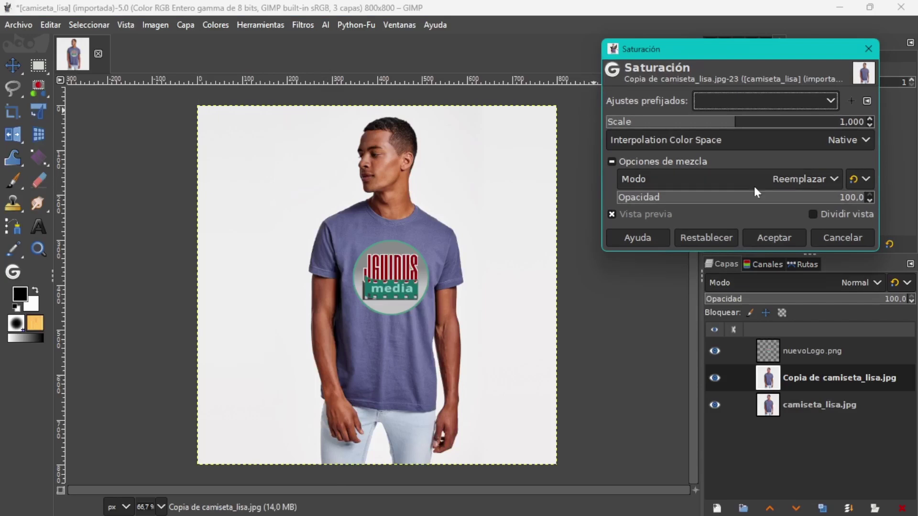
pyautogui.moveTo(731, 127); pyautogui.dragTo(567, 129)
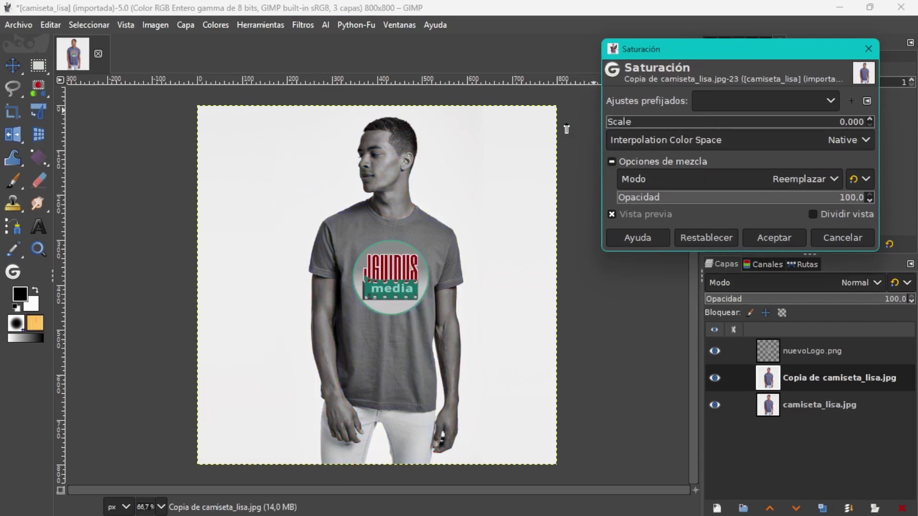
pyautogui.click(784, 238)
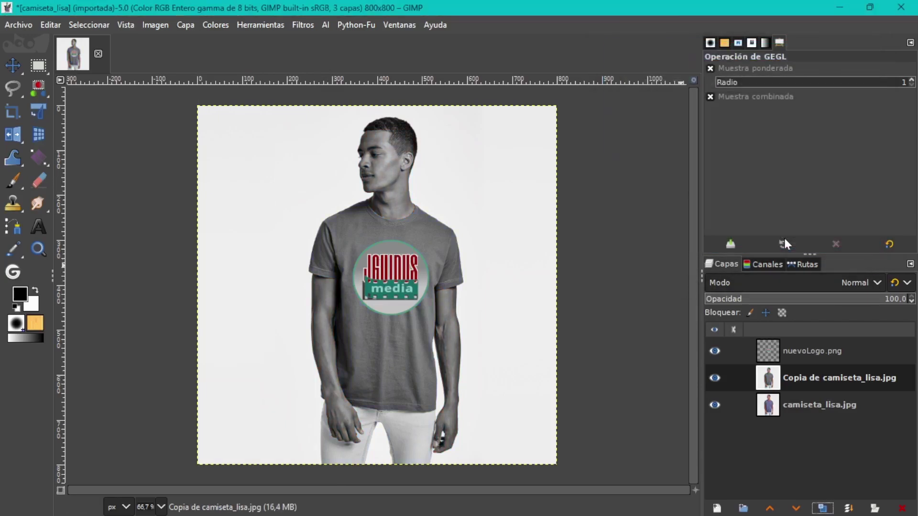
# Hide the nuevoLogo.png layer and set the desaturated shirt copy's brightness to -14 and contrast to 57.
pyautogui.click(714, 351)
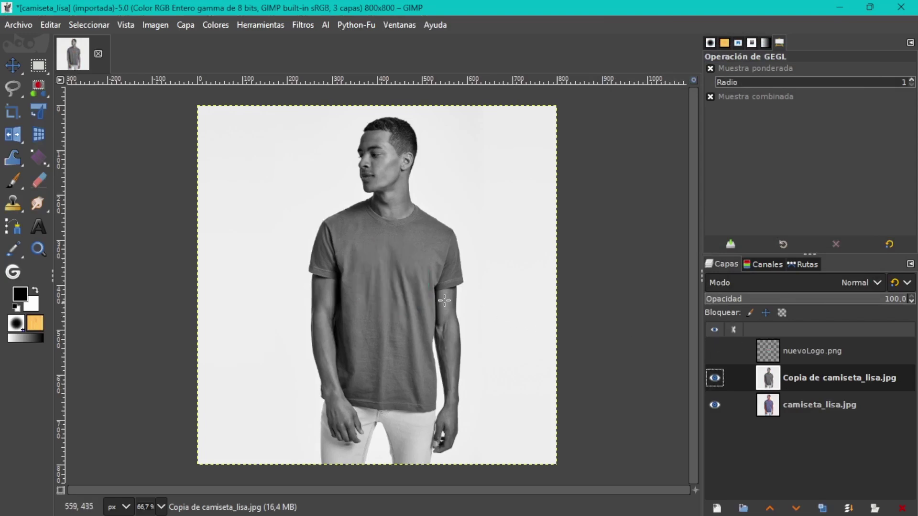
pyautogui.click(220, 27)
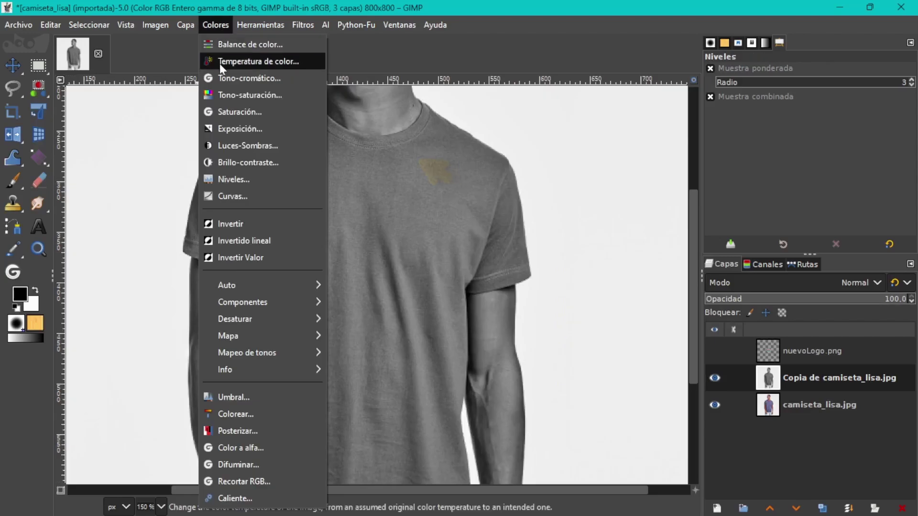
pyautogui.click(244, 163)
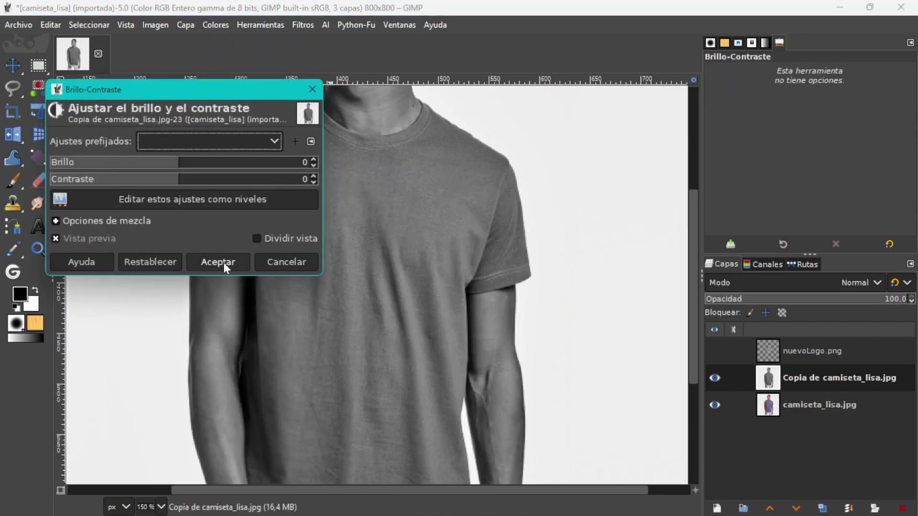
pyautogui.moveTo(186, 180); pyautogui.dragTo(163, 170)
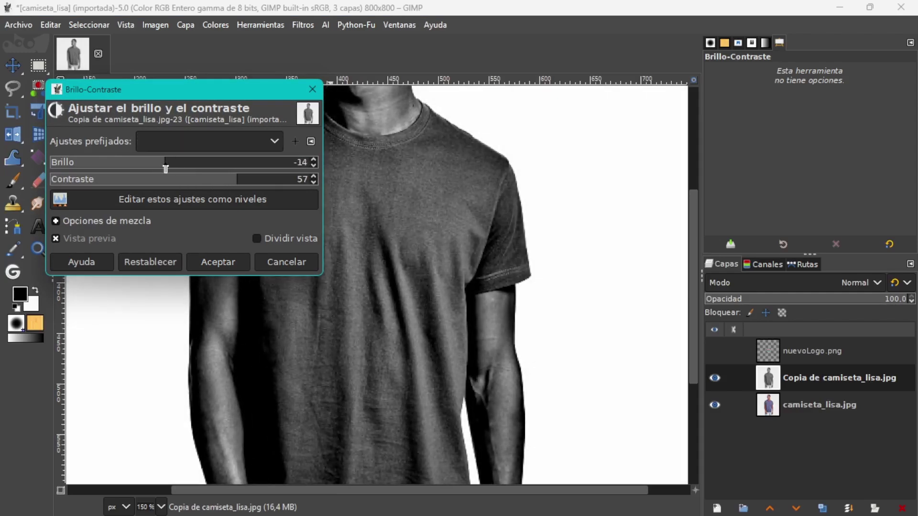
pyautogui.click(227, 260)
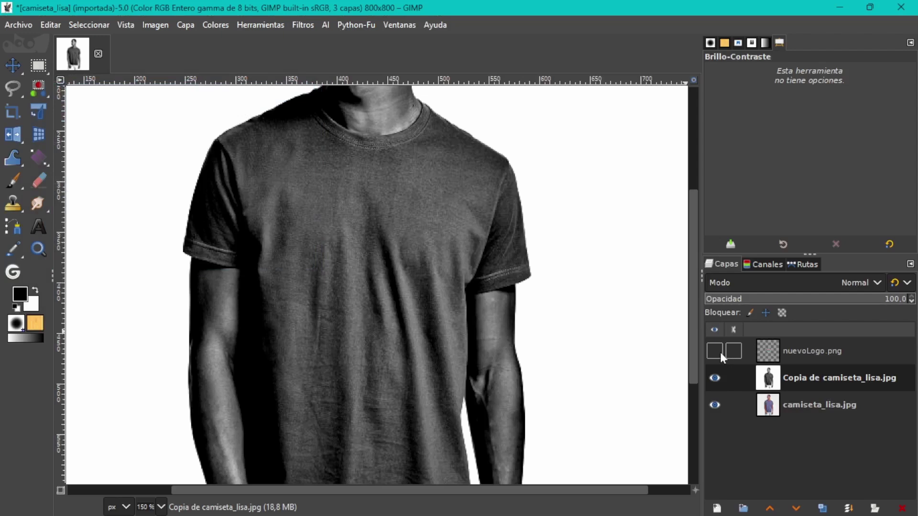
# Show the nuevoLogo.png layer again and set its blend mode to Solapar.
pyautogui.click(714, 351)
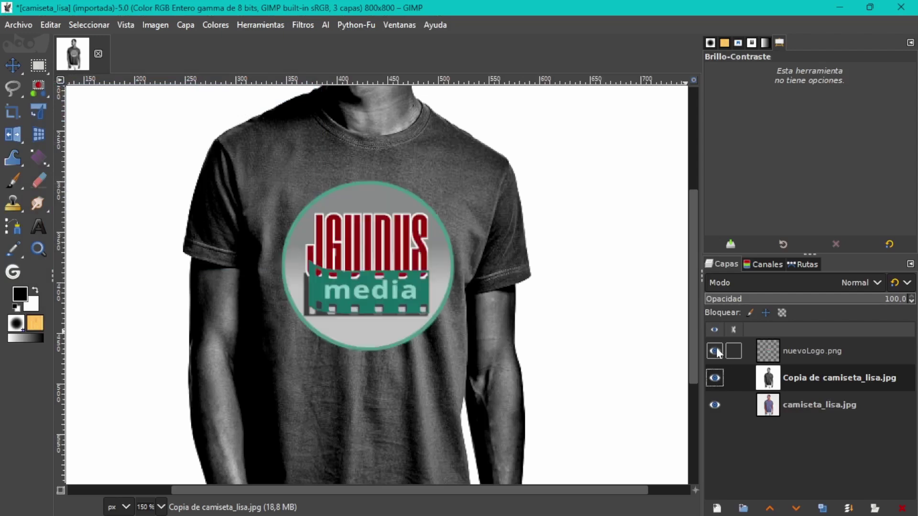
pyautogui.click(775, 352)
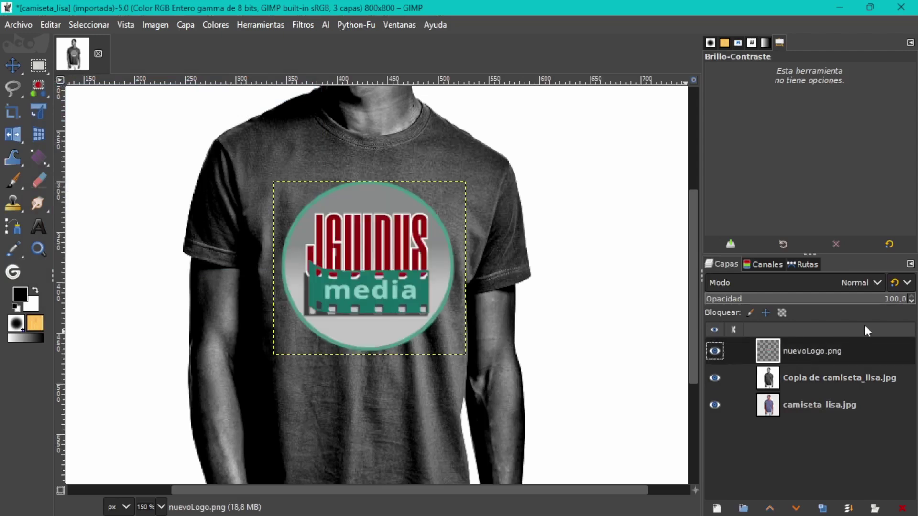
pyautogui.click(877, 282)
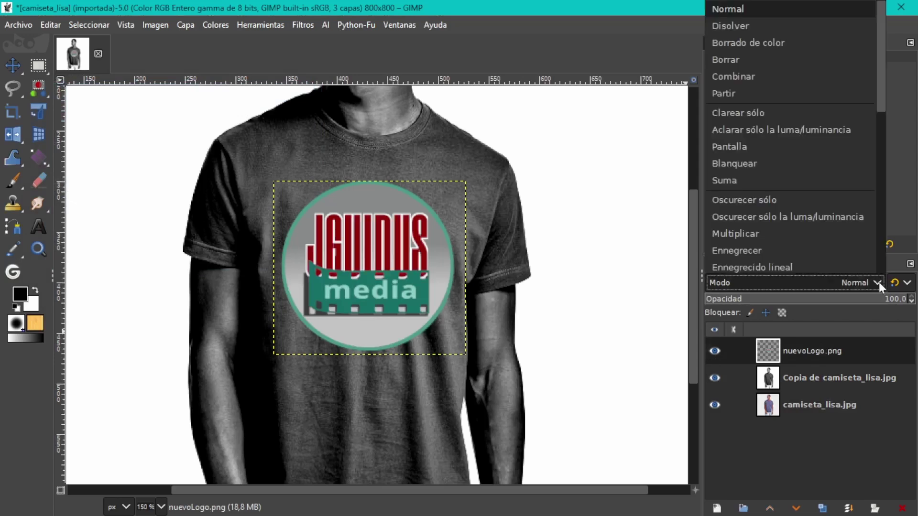
pyautogui.scroll(-2, 727, 191)
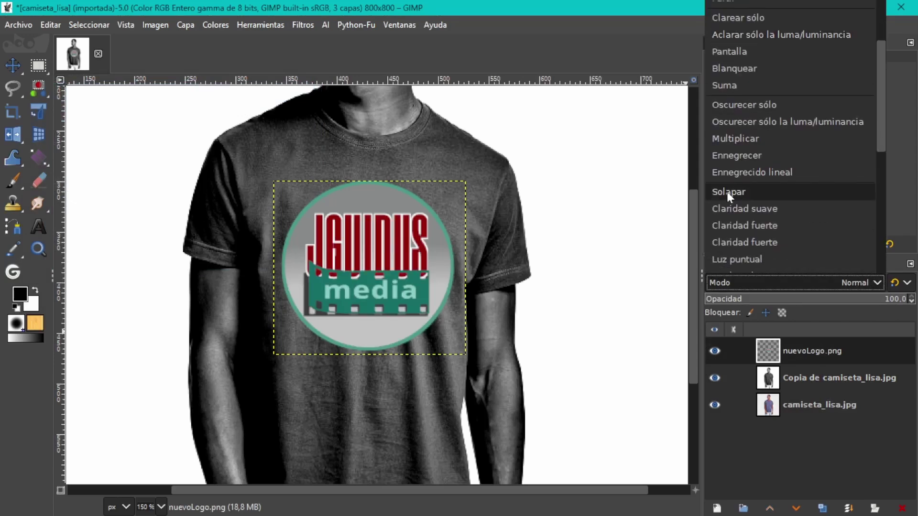
pyautogui.click(727, 191)
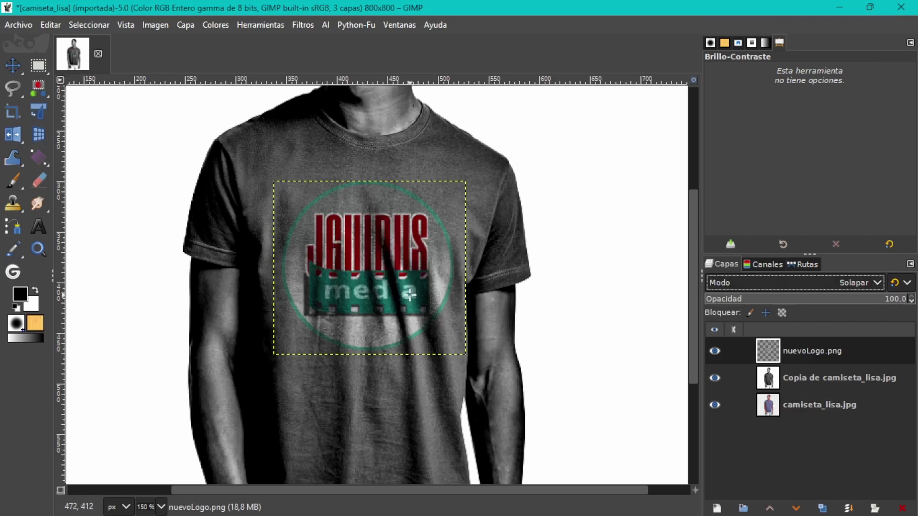
# Hide the desaturated shirt copy to view the logo over the coloured shirt, and make that copy the active layer.
pyautogui.click(715, 378)
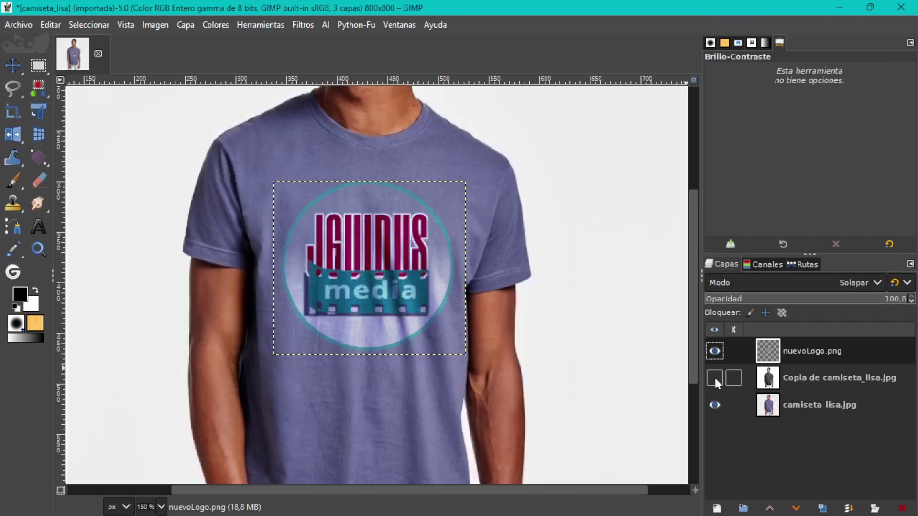
pyautogui.click(767, 414)
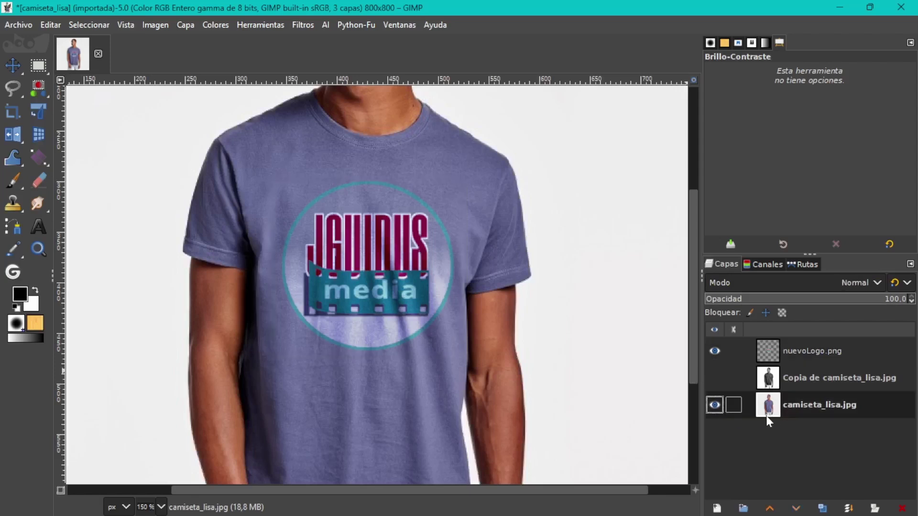
pyautogui.scroll(-1, 567, 324)
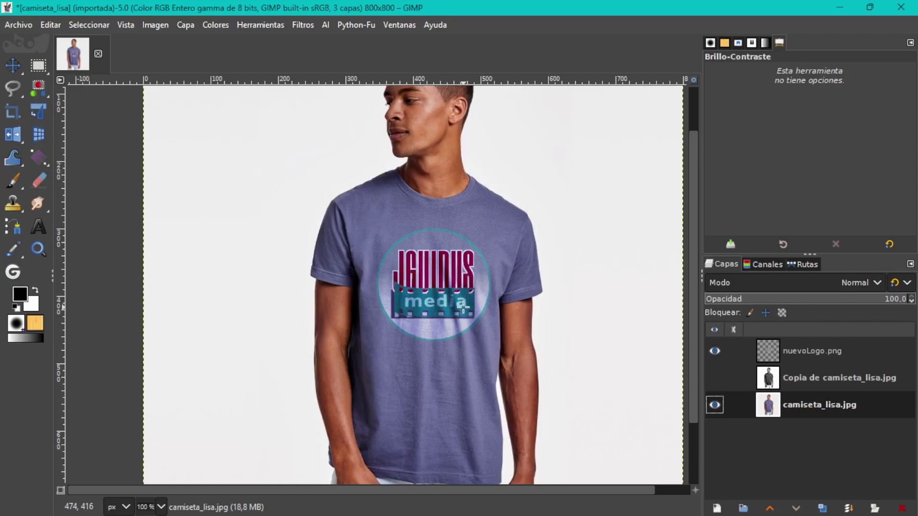
pyautogui.click(807, 343)
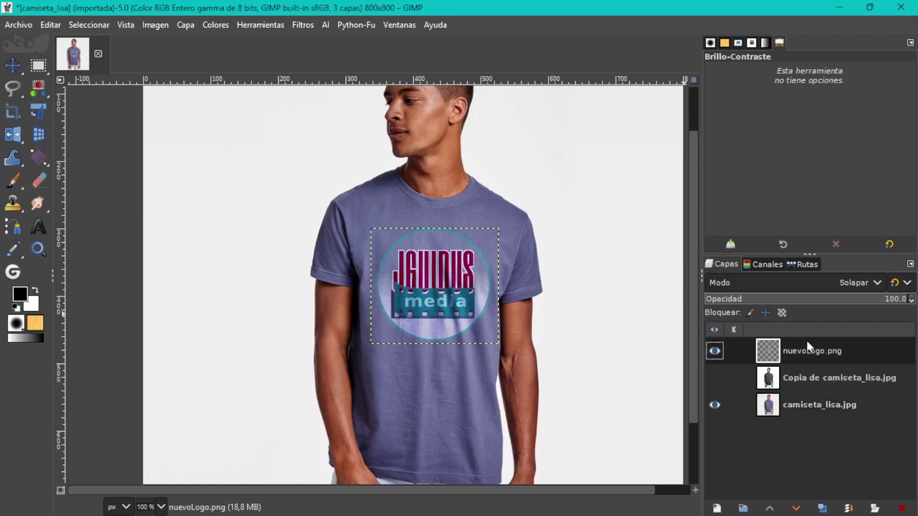
pyautogui.click(775, 383)
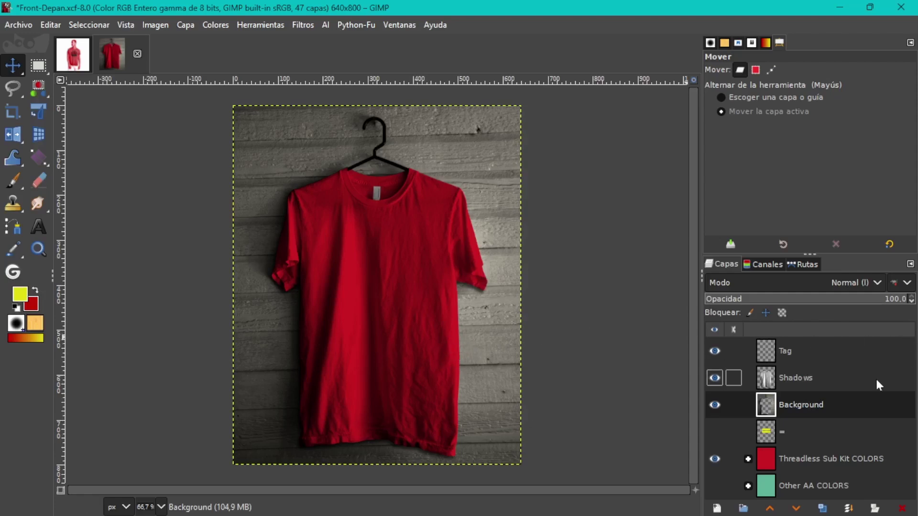
# Hide the Tag, Shadows and Background layers in the Front-Depan.xcf shirt template.
pyautogui.click(715, 351)
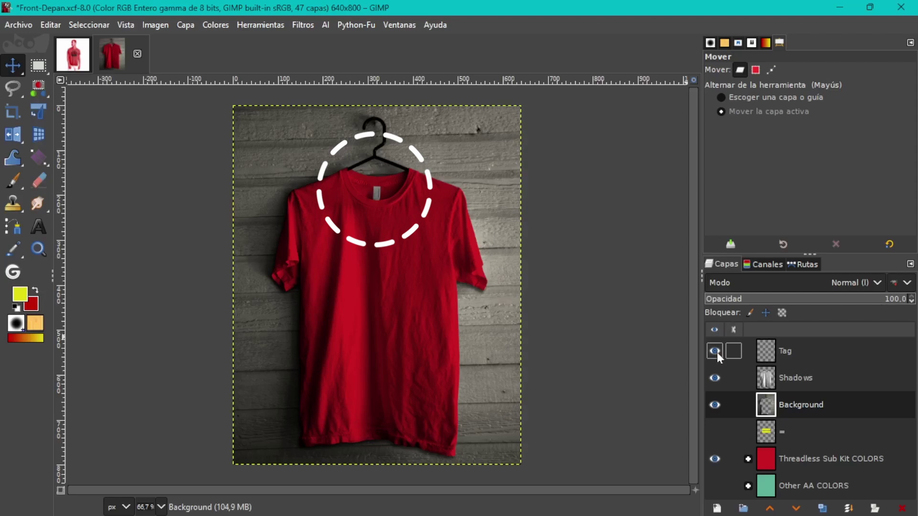
pyautogui.click(715, 378)
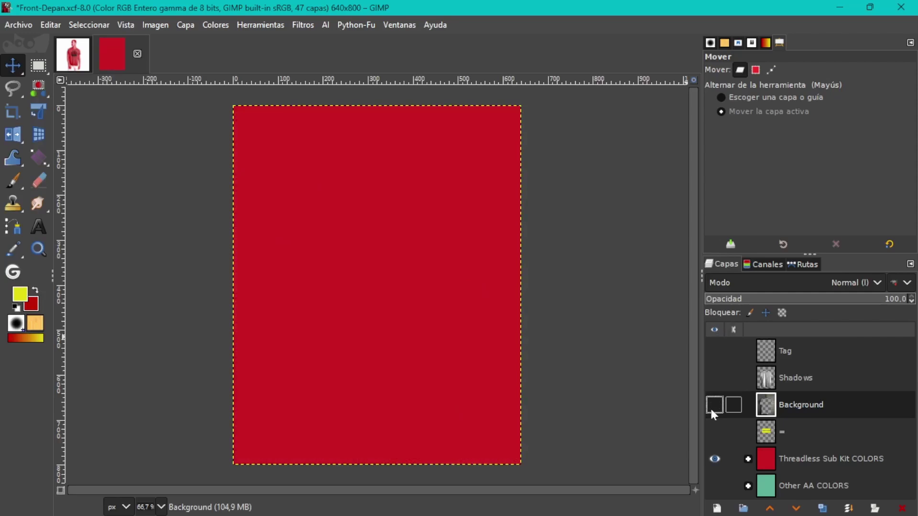
# Hide the Threadless Sub Kit COLORS group and show the Shadows and Background layers.
pyautogui.click(714, 459)
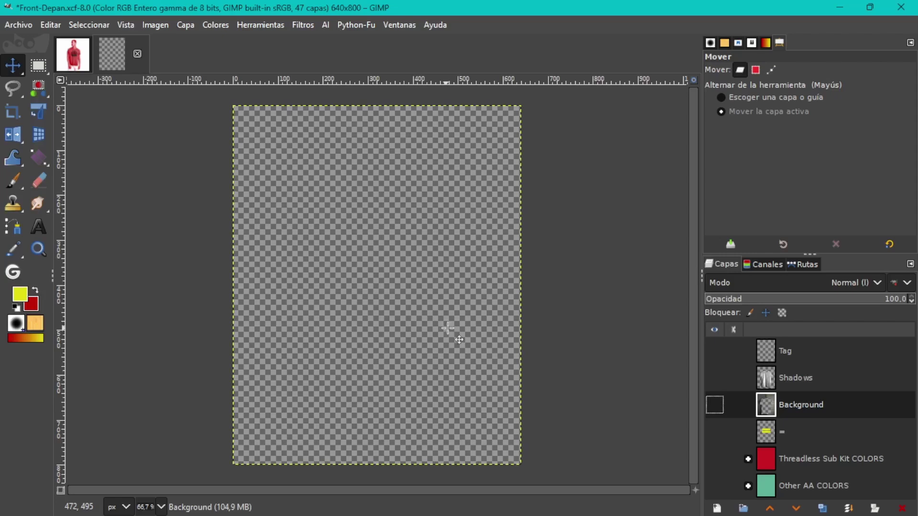
pyautogui.click(716, 378)
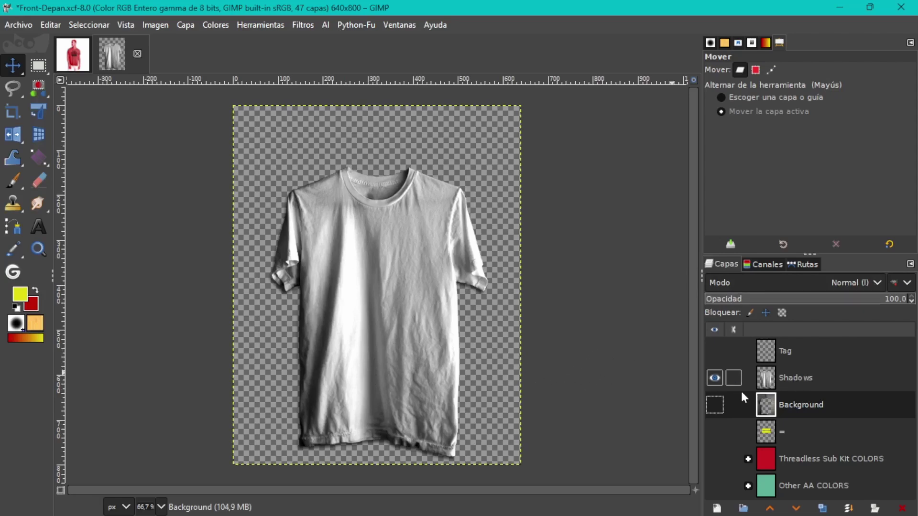
pyautogui.click(715, 405)
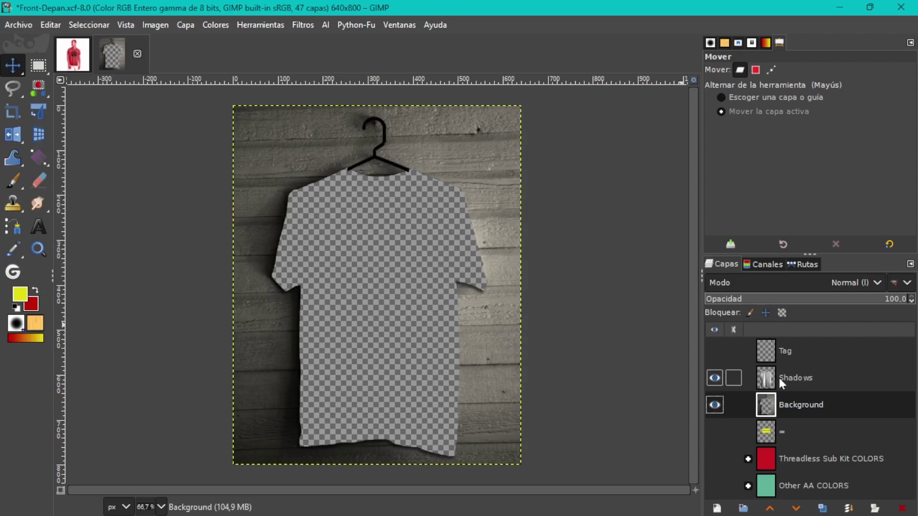
# Check the blend modes of the Shadows and Background layers, and show the Threadless Sub Kit COLORS group again.
pyautogui.click(801, 380)
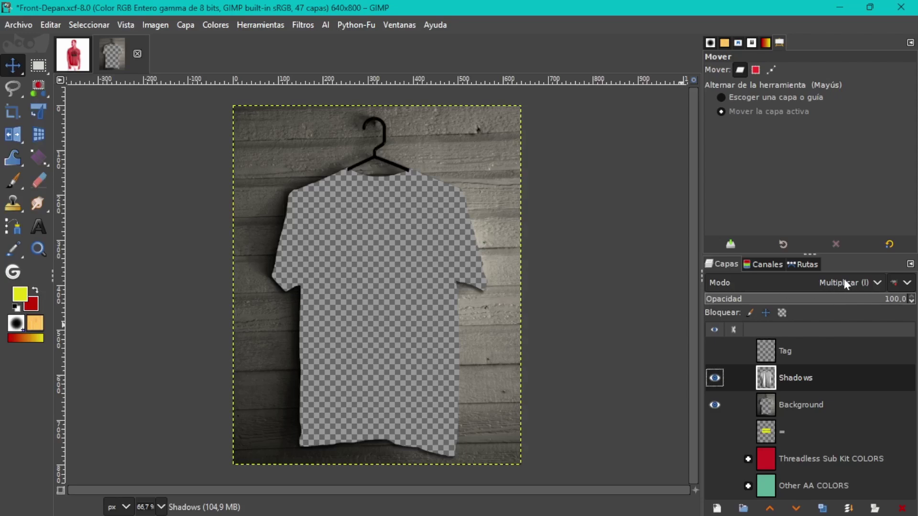
pyautogui.click(802, 405)
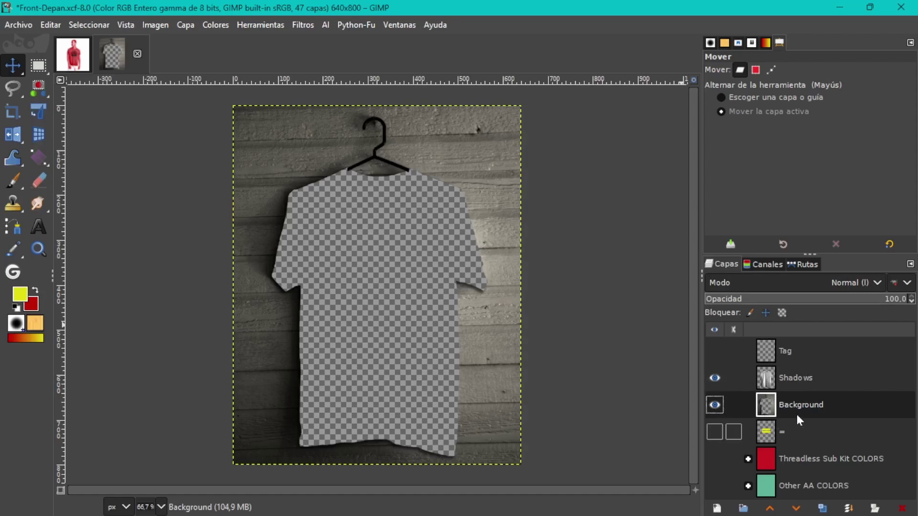
pyautogui.click(714, 459)
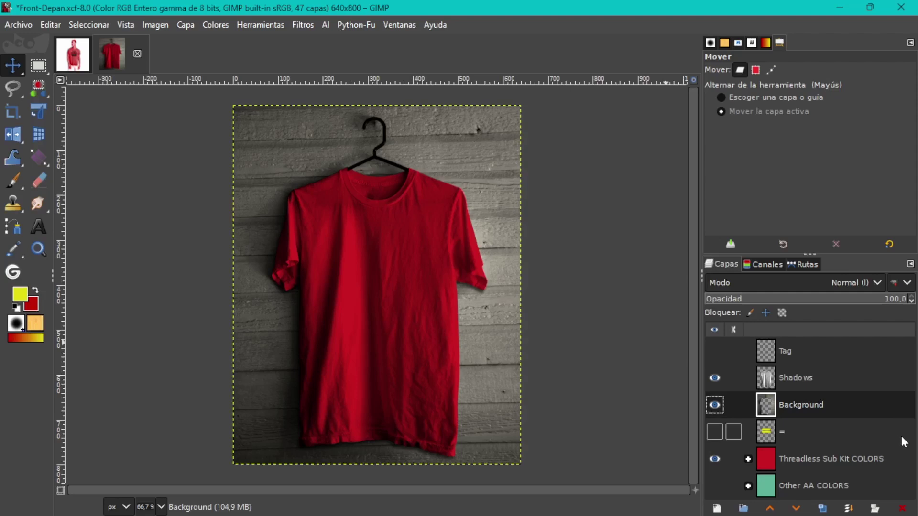
# Expand the Threadless Sub Kit COLORS group, hide its Red layer and show Royal Blue to recolour the shirt.
pyautogui.click(748, 459)
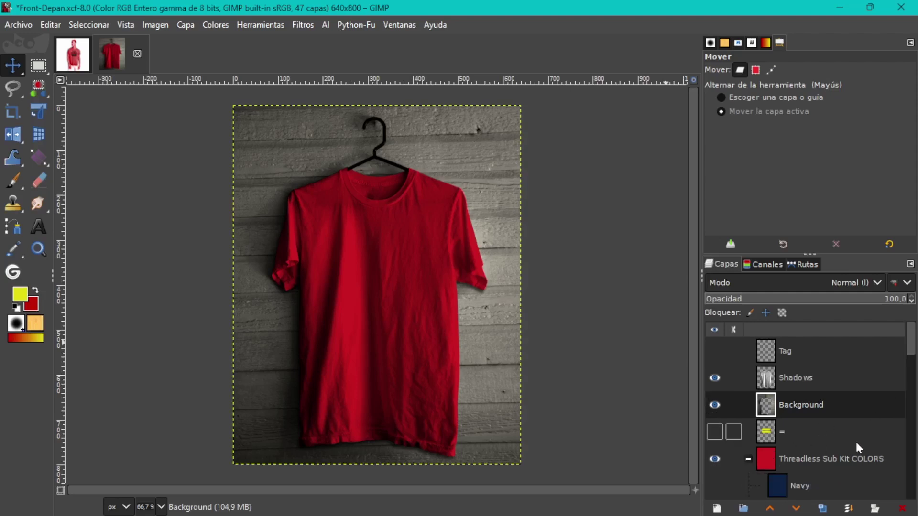
pyautogui.scroll(-1, 856, 442)
pyautogui.scroll(-3, 855, 441)
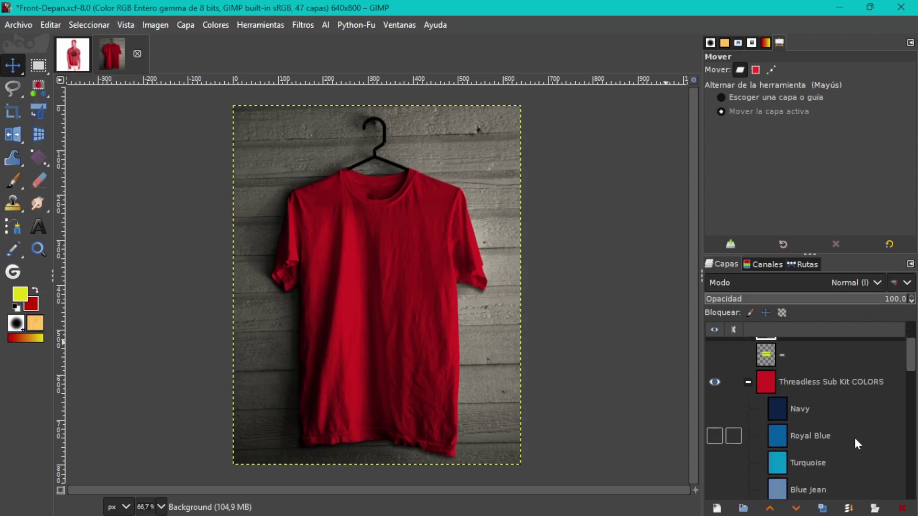
pyautogui.scroll(1, 854, 432)
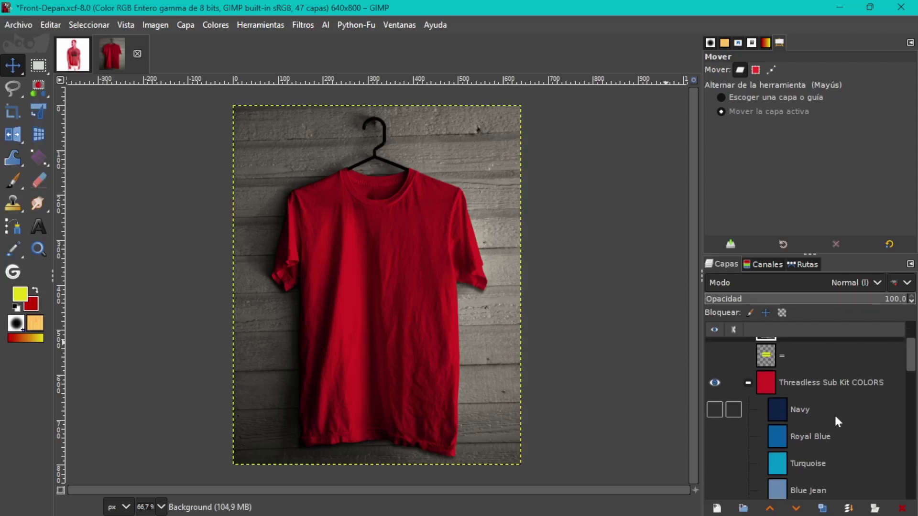
pyautogui.scroll(-1, 842, 413)
pyautogui.scroll(-2, 842, 413)
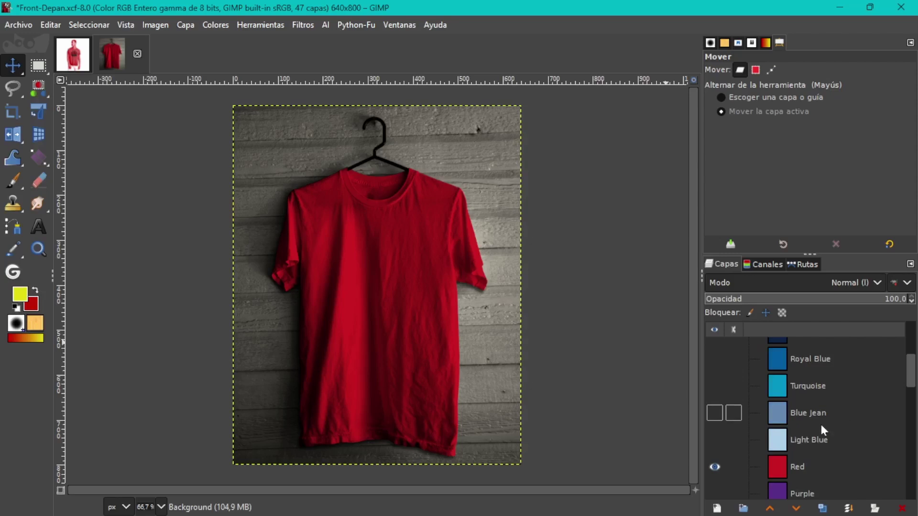
pyautogui.click(714, 467)
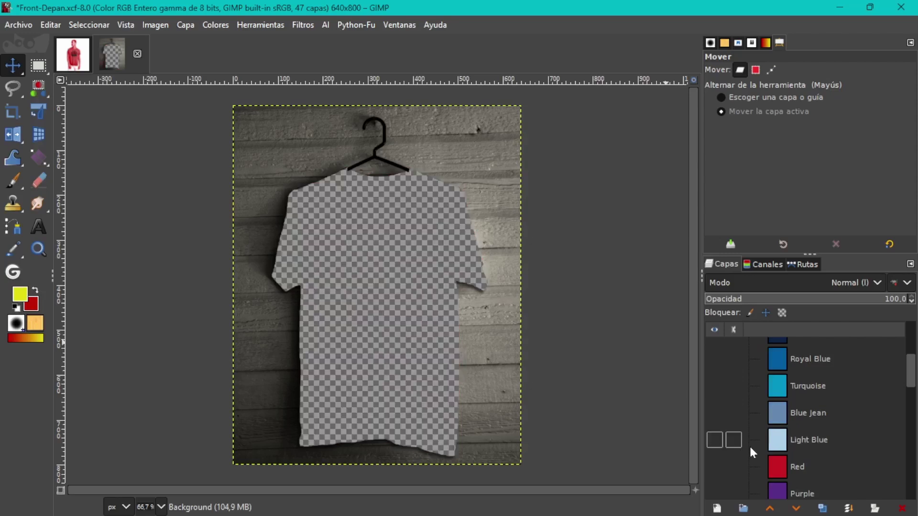
pyautogui.click(715, 359)
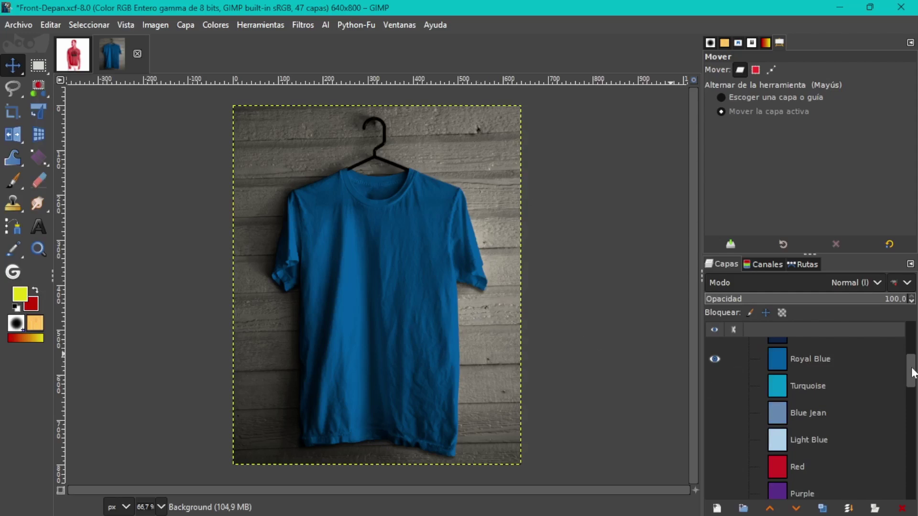
# Recolour the shirt green by showing the group's green layer and hiding Royal Blue, and collapse the colour group.
pyautogui.scroll(-3, 911, 370)
pyautogui.scroll(-4, 765, 416)
pyautogui.click(715, 404)
pyautogui.scroll(5, 717, 420)
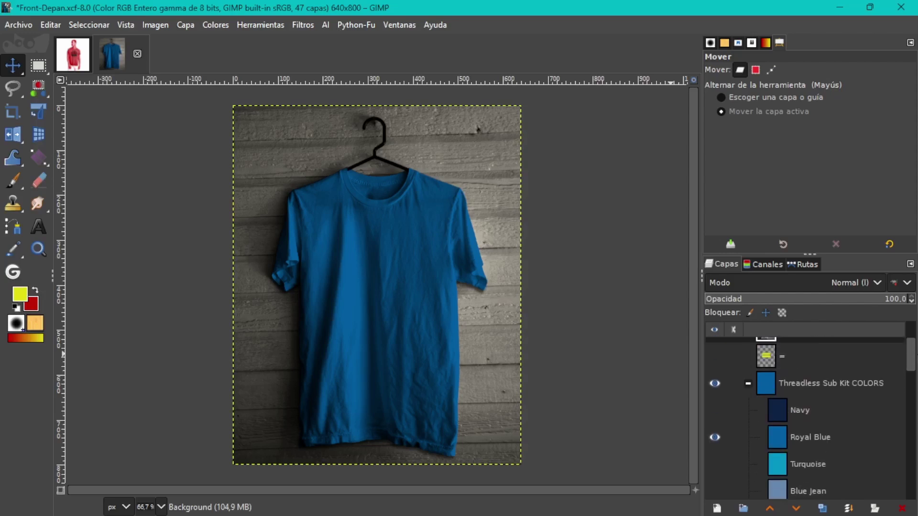
pyautogui.click(716, 437)
pyautogui.scroll(-2, 768, 423)
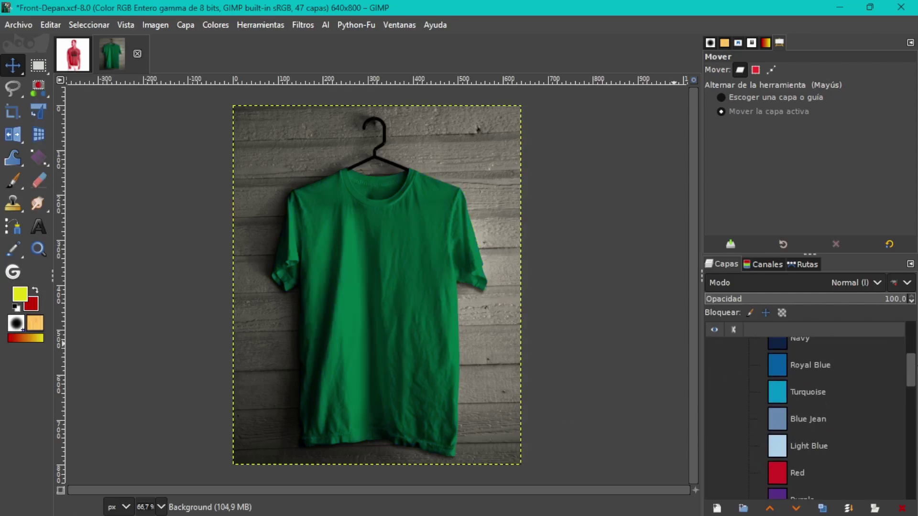
pyautogui.scroll(5, 768, 423)
pyautogui.click(715, 459)
pyautogui.click(715, 458)
pyautogui.click(747, 459)
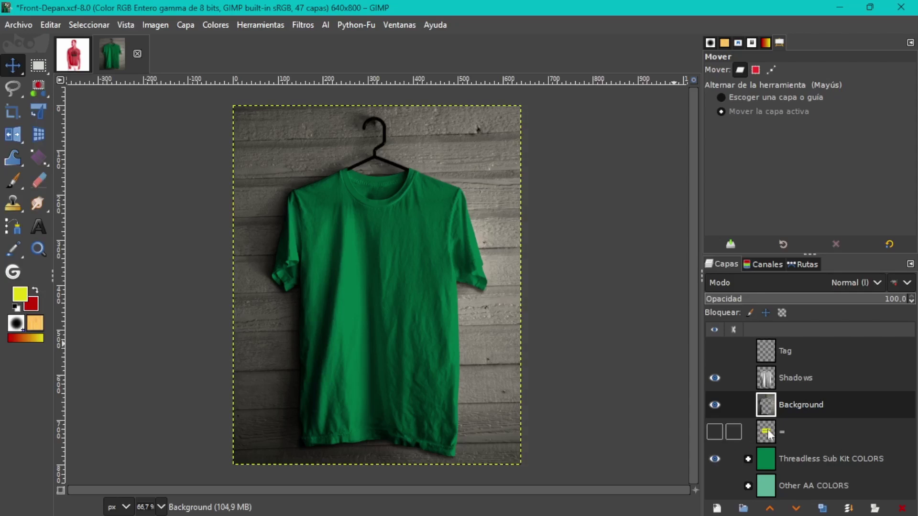
# Show the = text layer below Background and replace its text with GIMP.
pyautogui.click(715, 433)
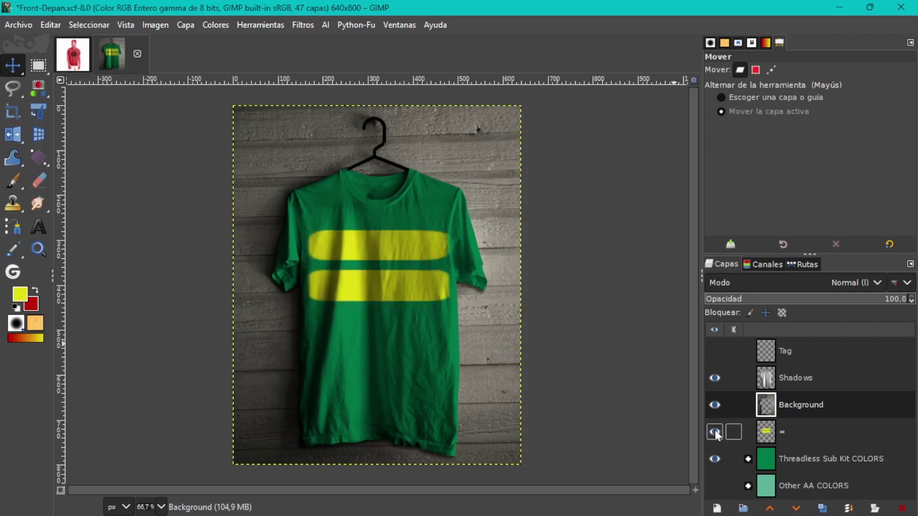
pyautogui.click(769, 434)
pyautogui.click(38, 227)
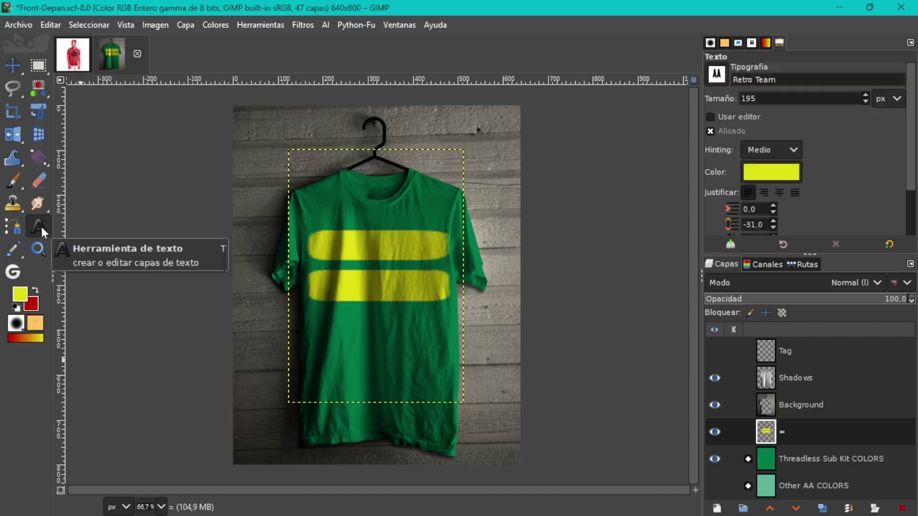
pyautogui.click(715, 433)
pyautogui.click(319, 262)
pyautogui.click(320, 335)
pyautogui.write('GIMP')
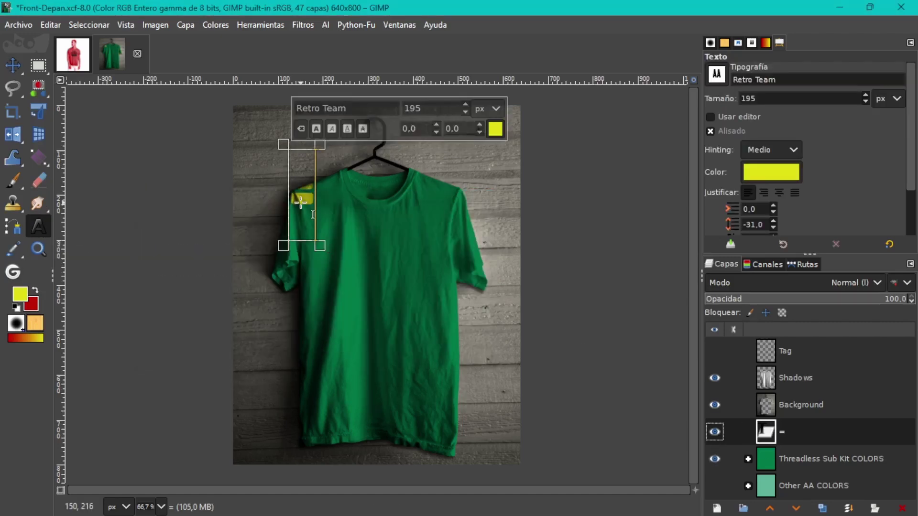
# Move the GIMP text onto the shirt's chest and scale it down proportionally to about 91% with Unified Transform.
pyautogui.click(13, 65)
pyautogui.moveTo(359, 228); pyautogui.dragTo(373, 297)
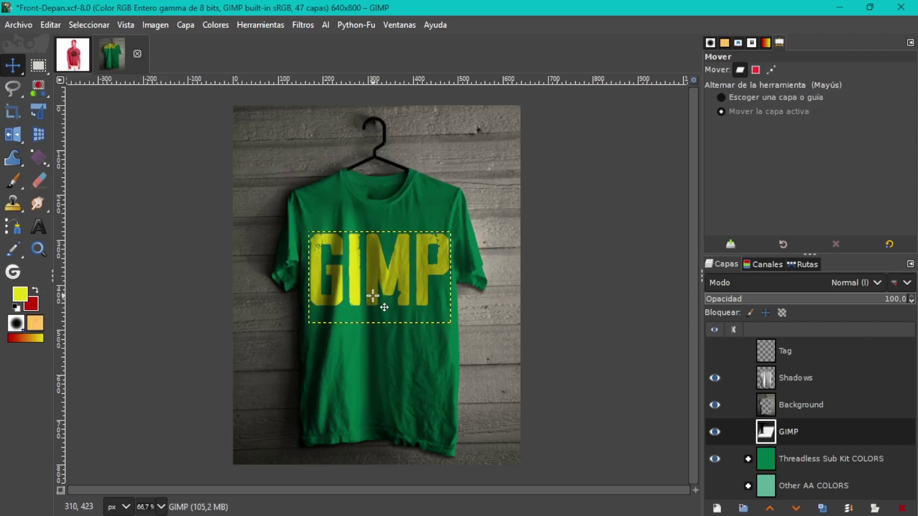
pyautogui.click(38, 111)
pyautogui.click(384, 292)
pyautogui.moveTo(334, 324); pyautogui.dragTo(344, 320)
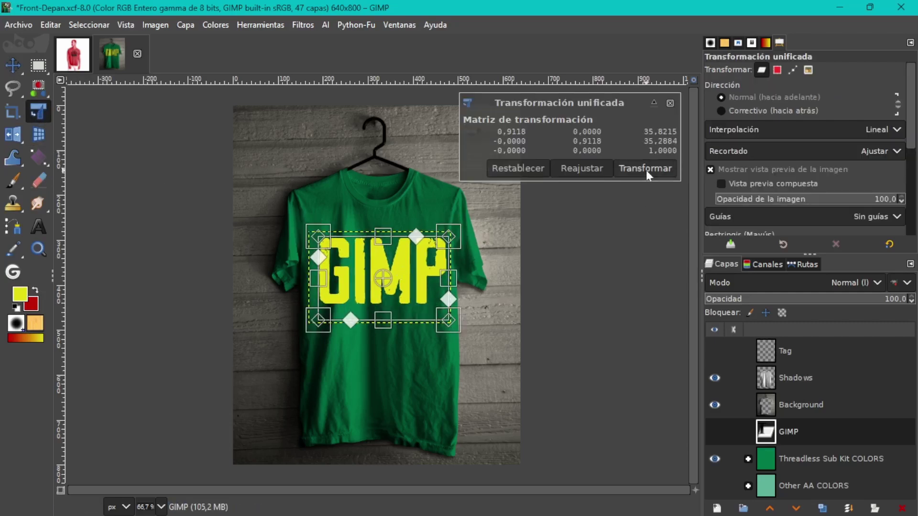
pyautogui.click(645, 168)
# Adjust the GIMP text layer's brightness and contrast, and make the Threadless Sub Kit COLORS group the active layer.
pyautogui.click(185, 24)
pyautogui.moveTo(216, 24)
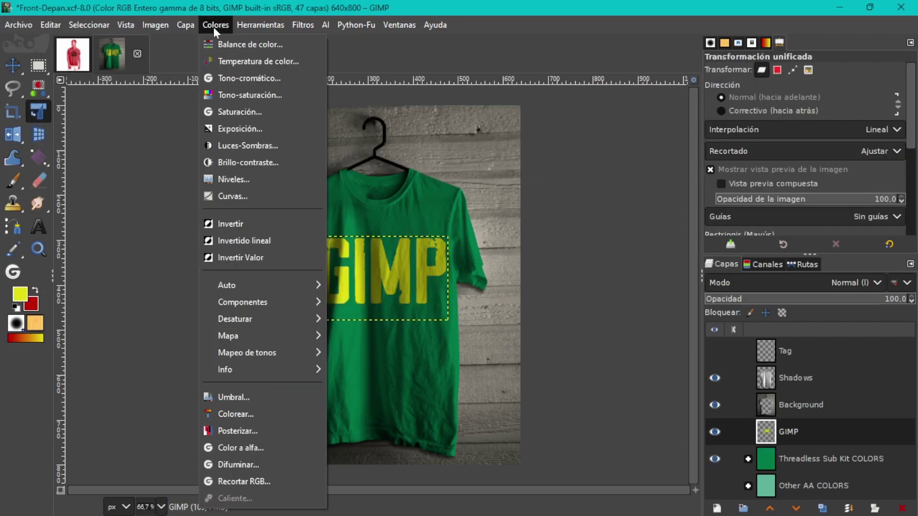
pyautogui.click(239, 165)
pyautogui.moveTo(179, 180); pyautogui.dragTo(146, 165)
pyautogui.click(213, 263)
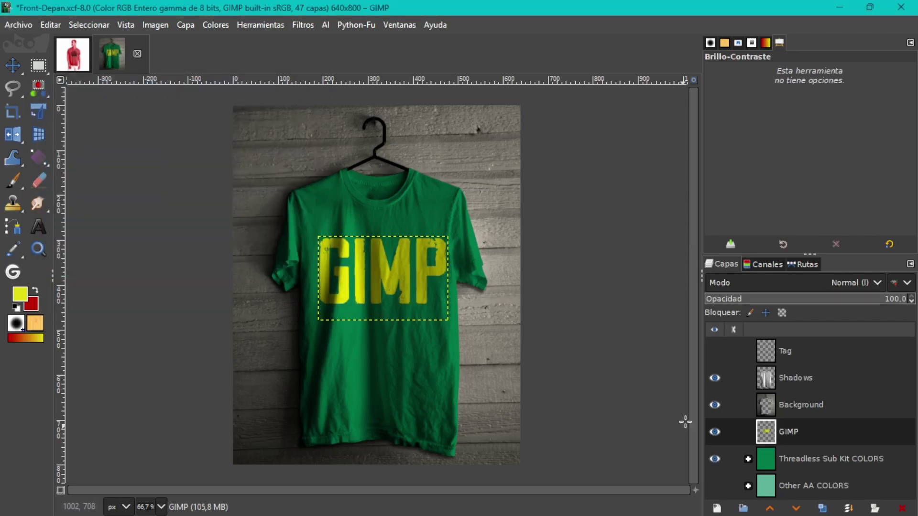
pyautogui.click(762, 466)
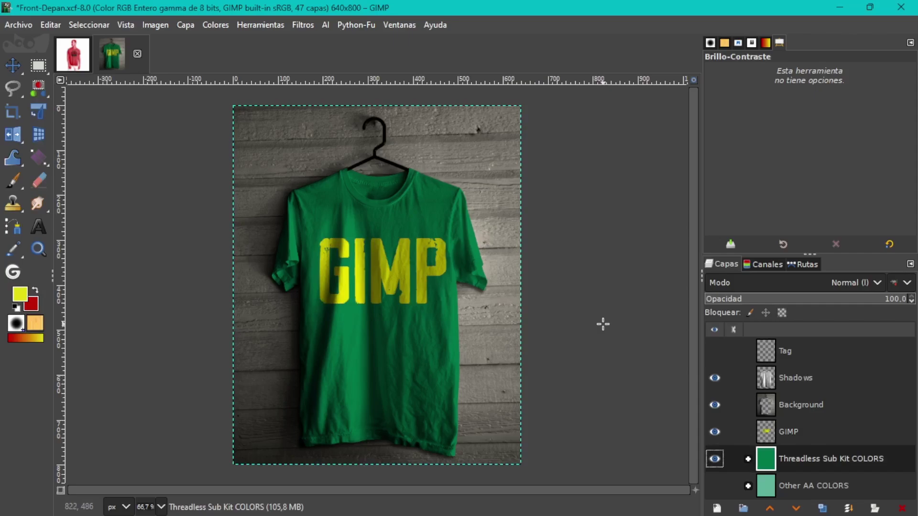